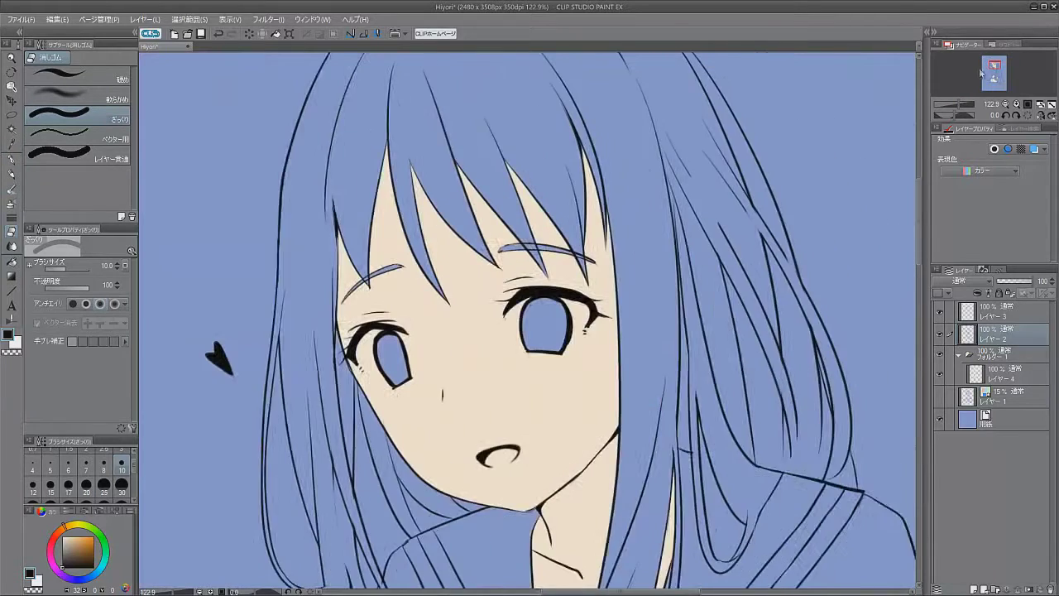
- Create a clipped layer above the skin base layer and get the dense watercolor brush ready with a peach skin-shadow color
left_click(969, 376)
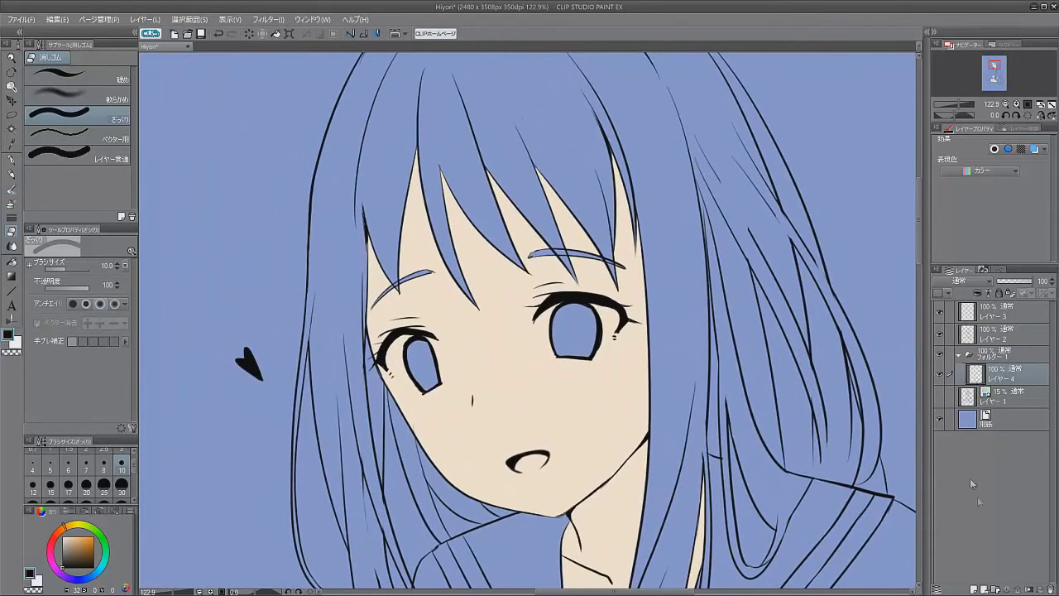
left_click(974, 589)
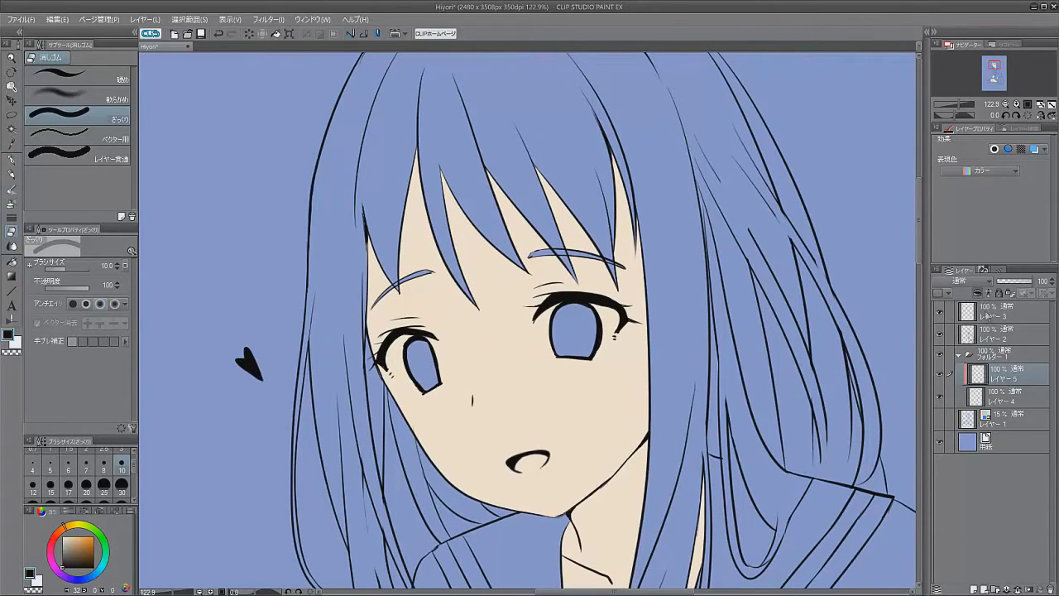
left_click_drag(696, 381, 714, 371)
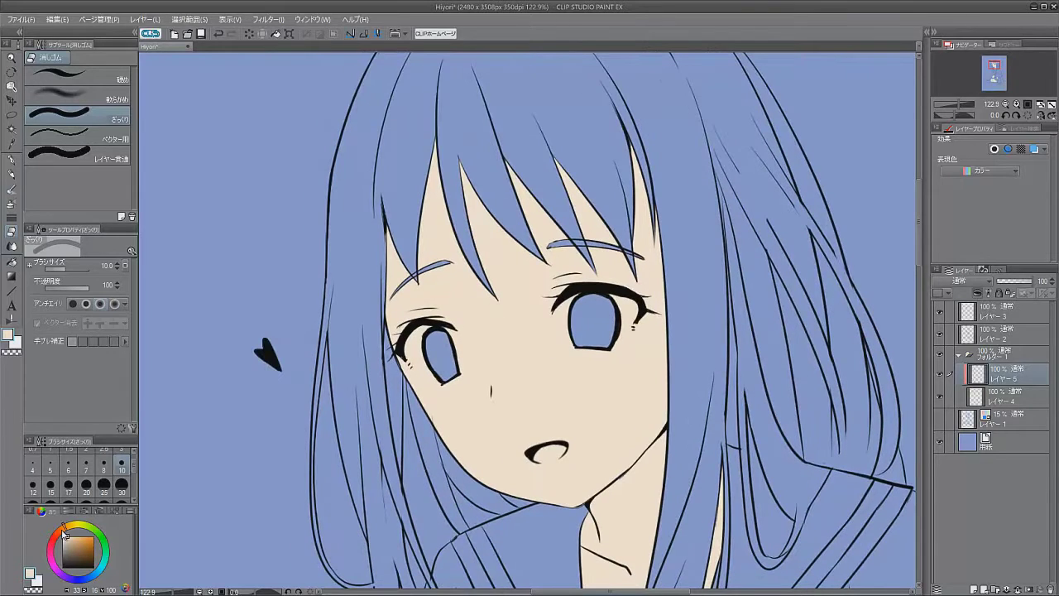
left_click_drag(239, 443, 221, 446)
key("b")
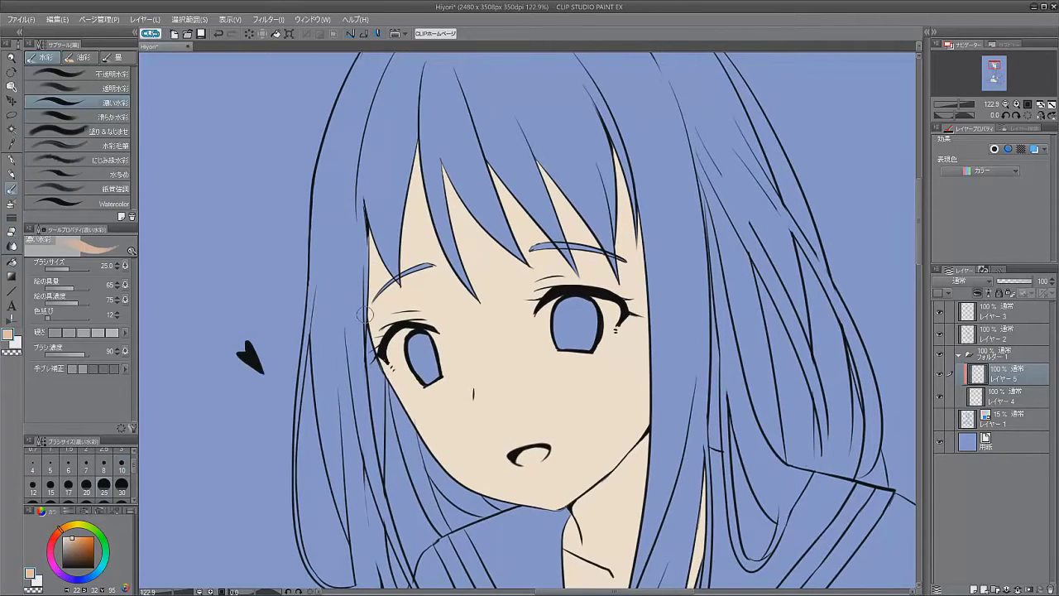
- Paint orange-peach shadows on the forehead beside the side lock and along the first two fringe strands, at brush size 25
mouse_move(377, 298)
left_mouse_down()
mouse_move(371, 219)
mouse_move(374, 246)
left_mouse_up()
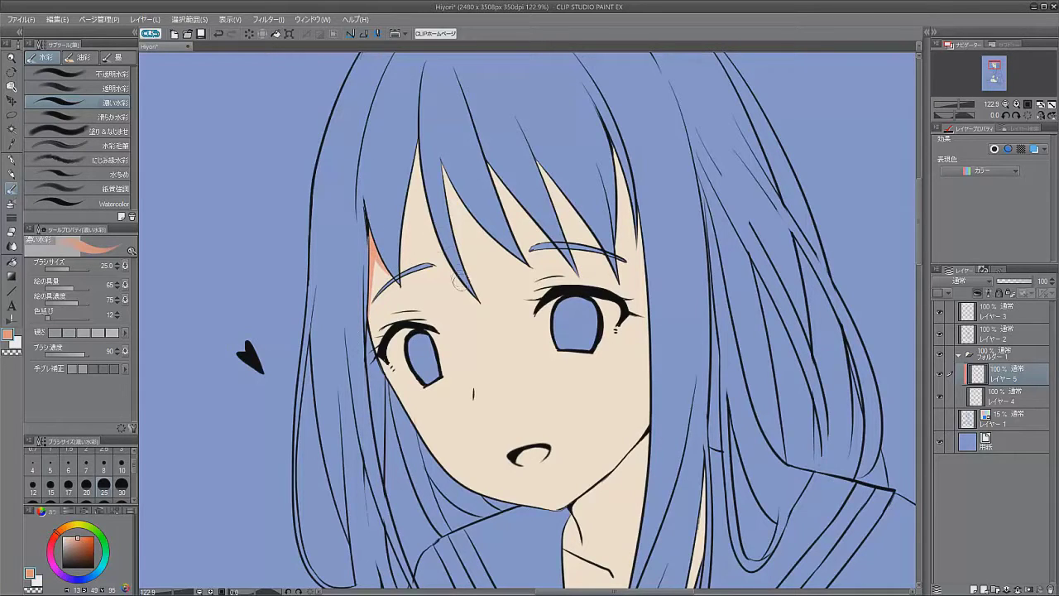
left_click_drag(414, 149, 459, 294)
key("e")
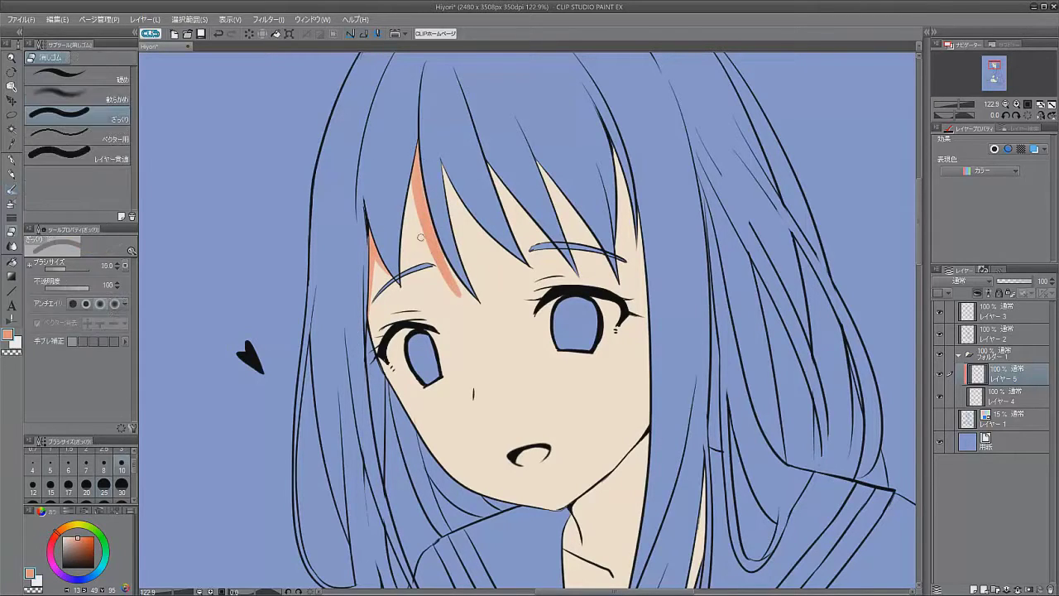
key("b")
left_click_drag(443, 173, 506, 264)
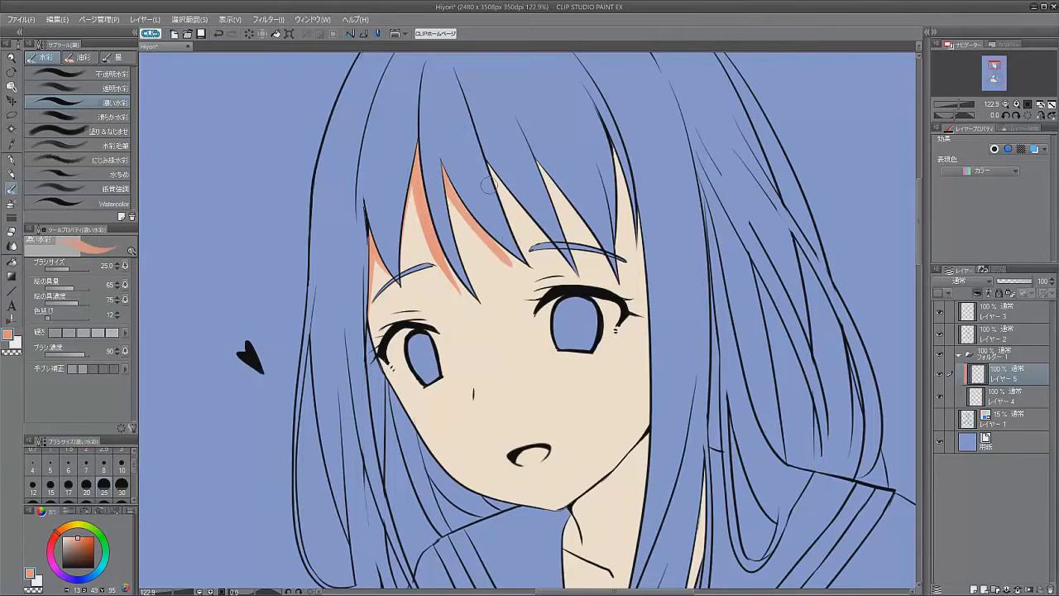
- Continue the orange-peach fringe shadows over the far side of the forehead and down beside the hair at the temple
left_click_drag(540, 164, 573, 274)
left_click_drag(576, 207, 602, 263)
key("ctrl+z")
left_click_drag(578, 208, 601, 262)
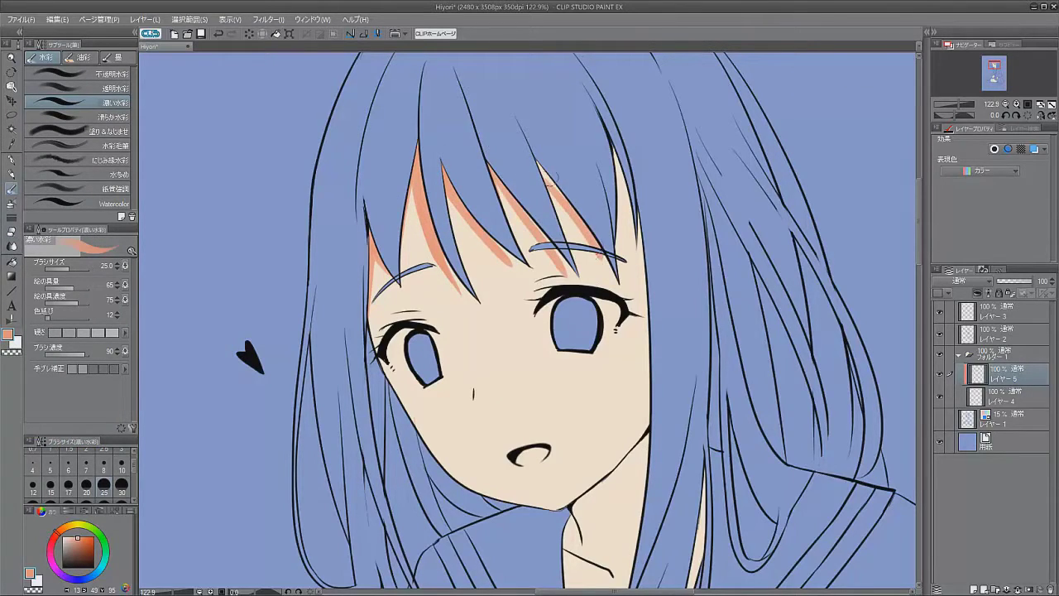
left_click_drag(614, 149, 622, 253)
left_click_drag(629, 166, 643, 265)
- Trim the fringe shadow edges with the rough eraser and paint small shadows above both eyes and beside the nose
key("e")
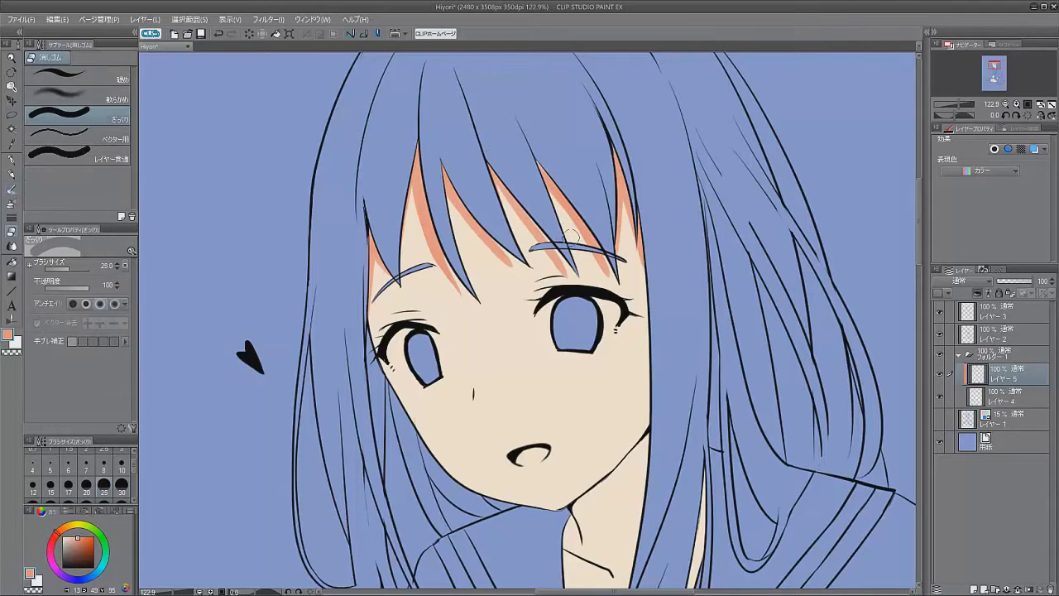
key("b")
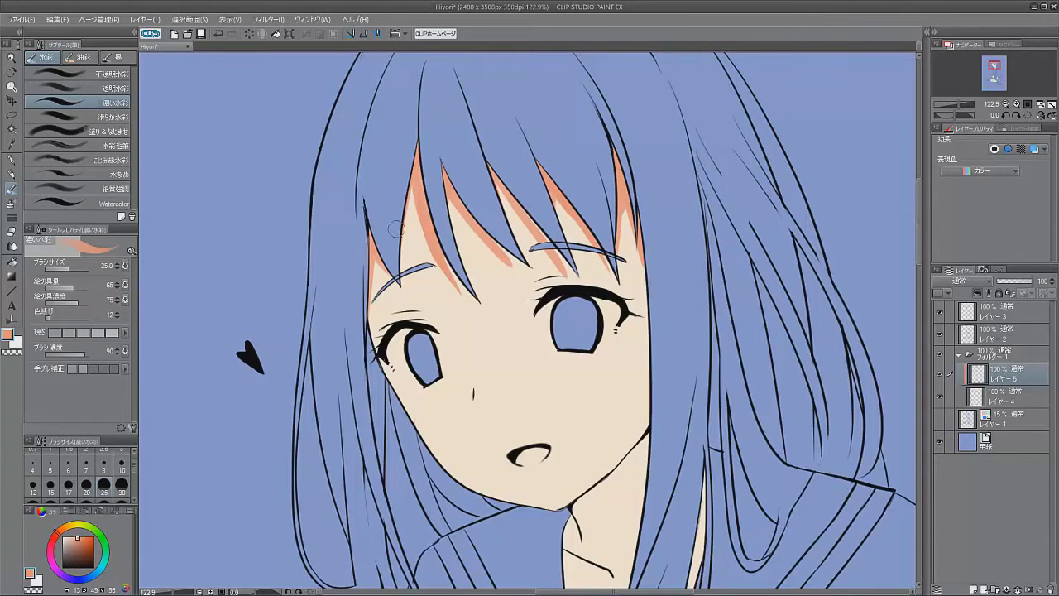
key("e")
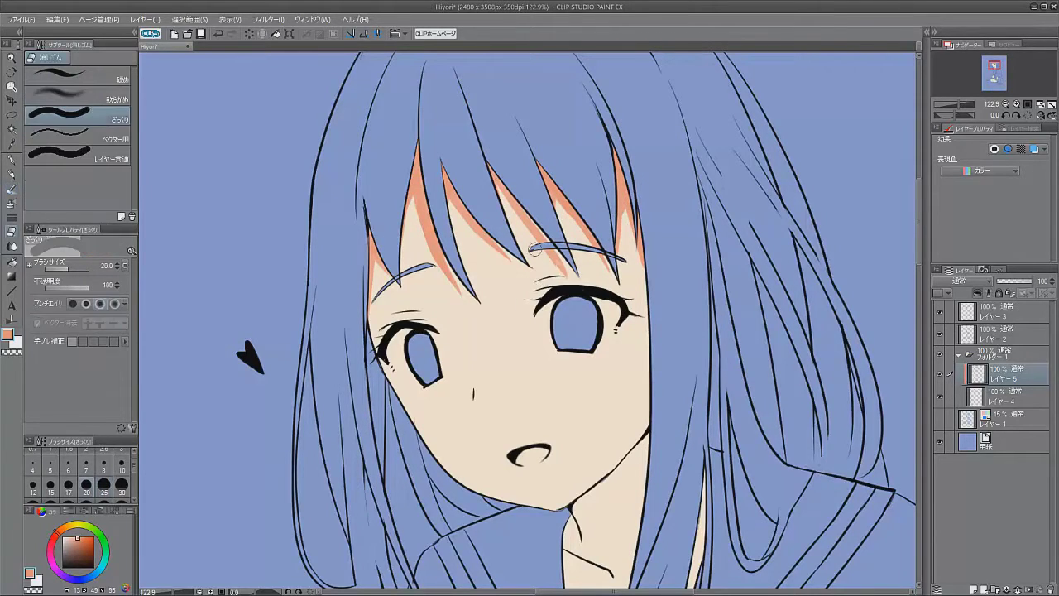
scroll(535, 248, "down", 2)
key("b")
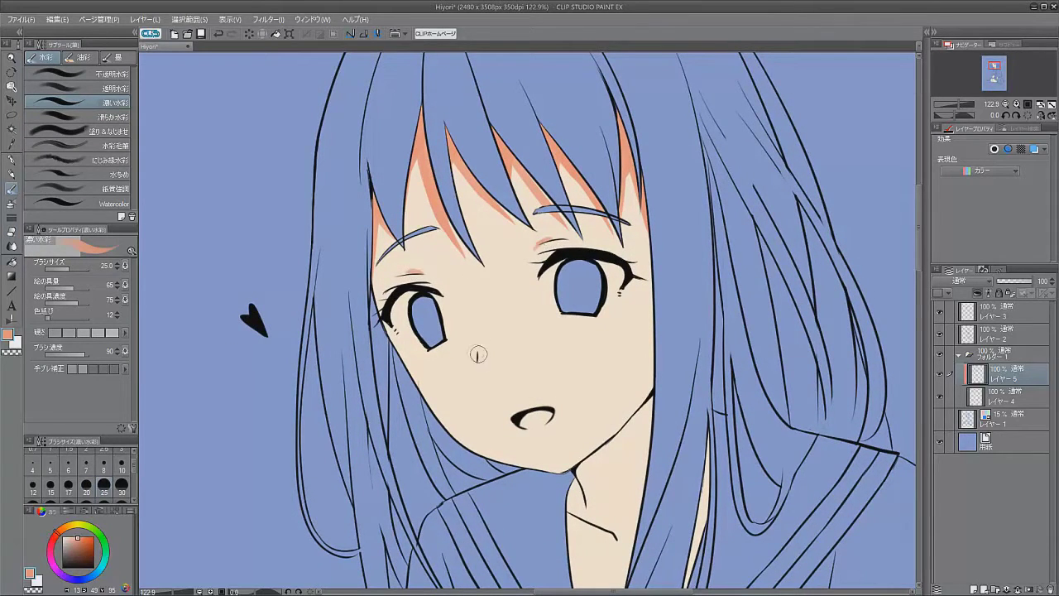
- Soften the forehead and face shadows with a large color blending brush
key("j")
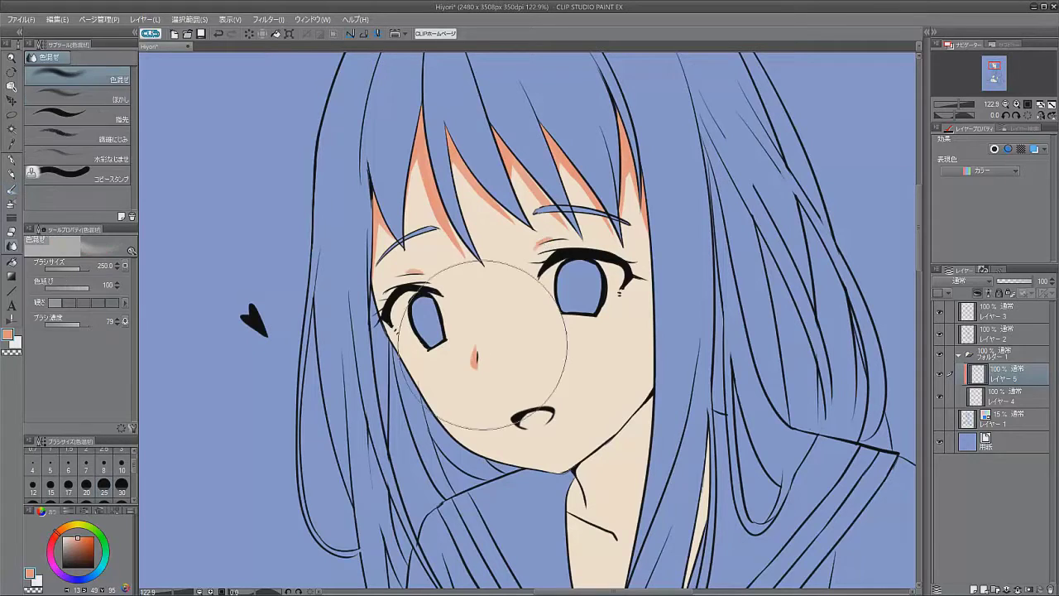
scroll(538, 269, "up", 2)
key("bracketright")
key("bracketright")
key("bracketright")
key("bracketright")
key("bracketright")
scroll(547, 261, "down", 3)
- Paint orange-peach shadows under the jaw, at the collarbone, along the neckline and on the skin strip between the hair strands
key("b")
mouse_move(626, 316)
left_mouse_down()
mouse_move(552, 403)
mouse_move(553, 447)
mouse_move(580, 470)
left_mouse_up()
left_click_drag(546, 411, 584, 474)
mouse_move(629, 335)
left_mouse_down()
mouse_move(558, 443)
mouse_move(529, 359)
left_mouse_up()
left_click_drag(519, 457, 553, 481)
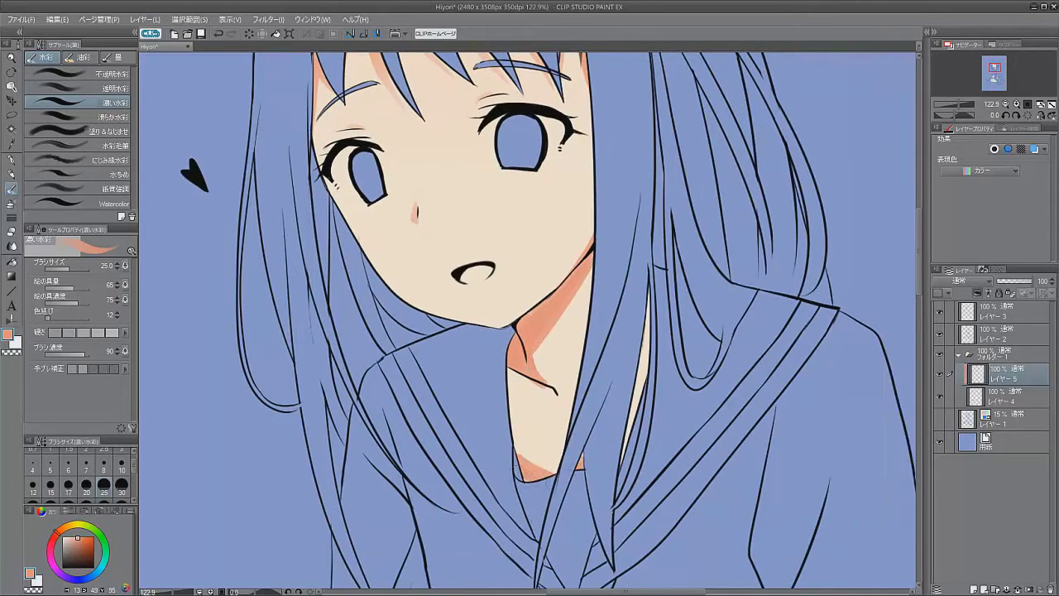
left_click_drag(647, 294, 630, 455)
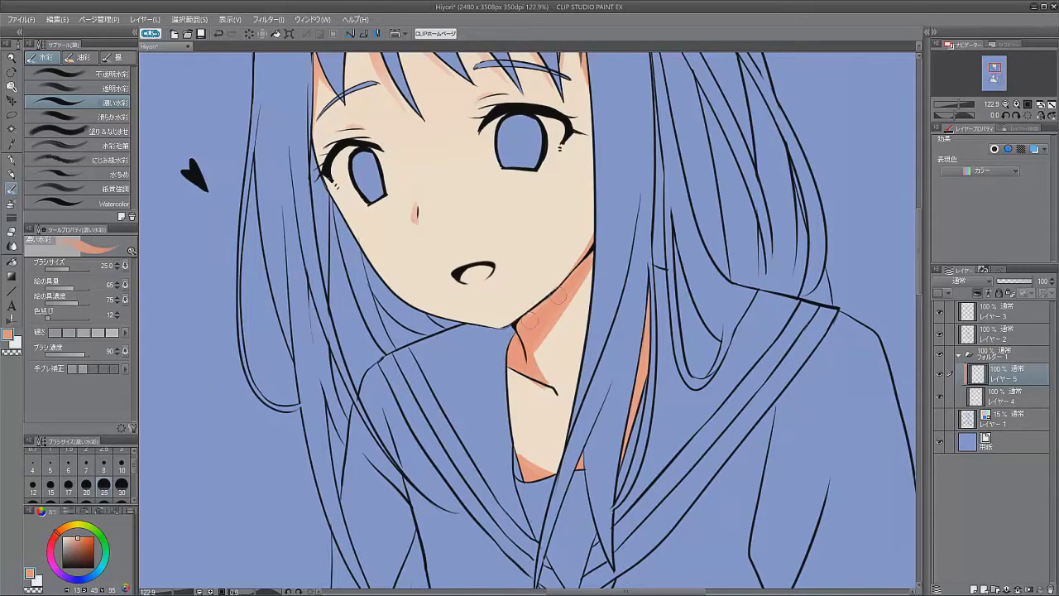
- Blend the neck shadow by painting over it with intermediate skin tones sampled from the neck
left_click(518, 356, "alt")
left_click(530, 370, "alt")
left_click(524, 362, "alt")
left_click(517, 362, "alt")
left_click(516, 362, "alt")
left_click(541, 331, "alt")
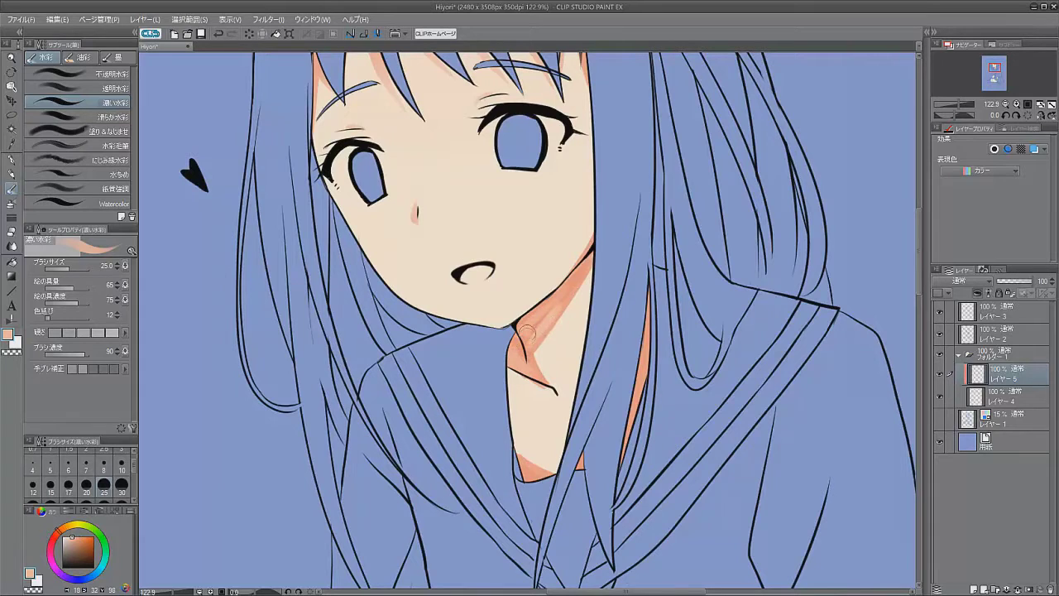
- Paint the inside of the mouth with a peach tone sampled from the neck shadow
scroll(571, 447, "up", 2)
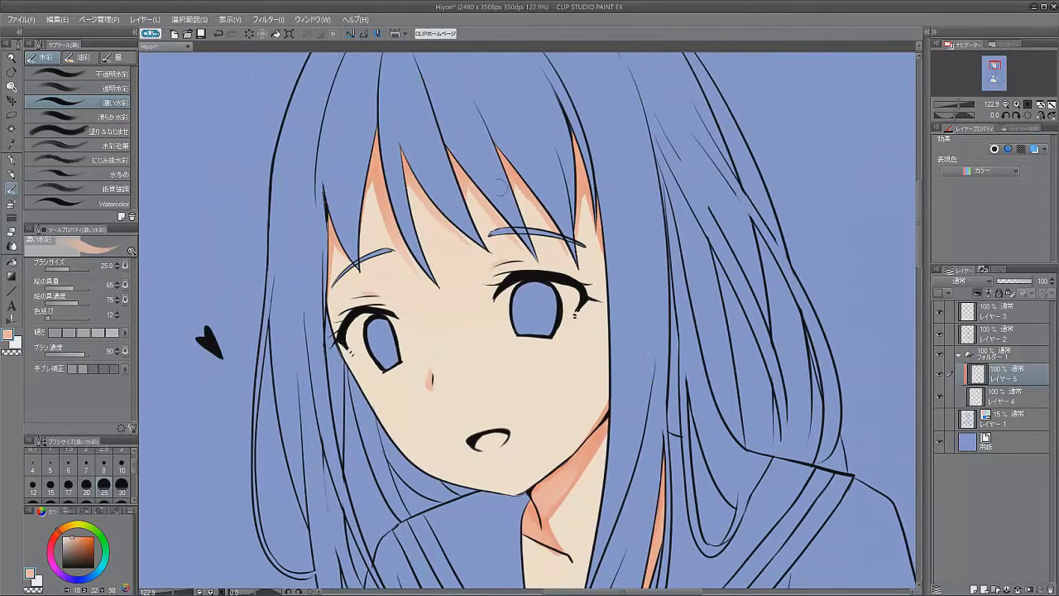
scroll(529, 429, "up", 3)
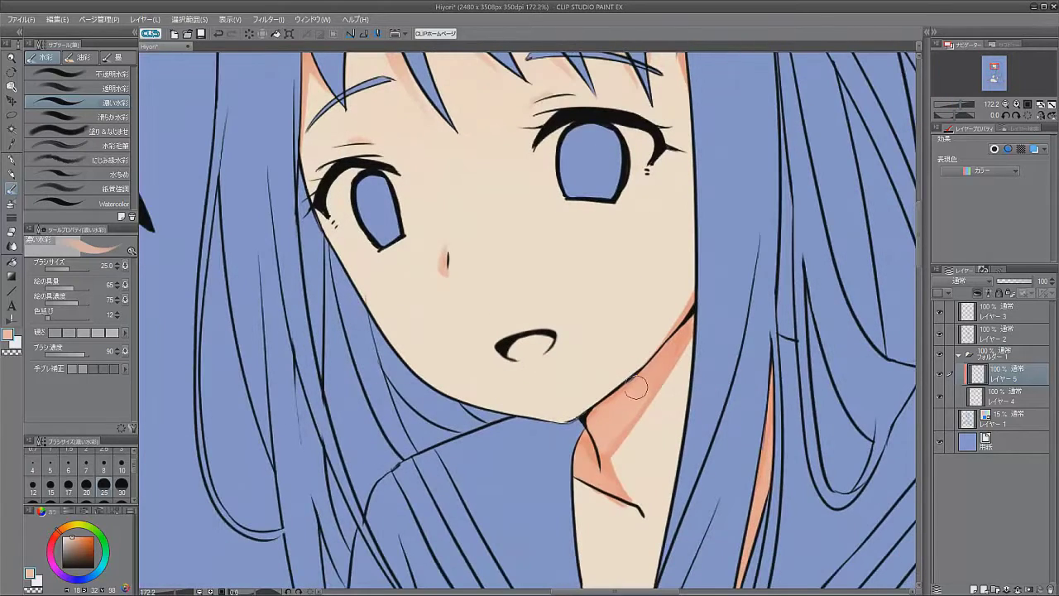
left_click(627, 407, "alt")
mouse_move(509, 354)
left_mouse_down()
mouse_move(546, 341)
mouse_move(532, 361)
left_mouse_up()
- Add a soft peach blush to both cheeks with the soft airbrush, using a color sampled from the neck shadow
left_click(600, 449, "alt")
key("b")
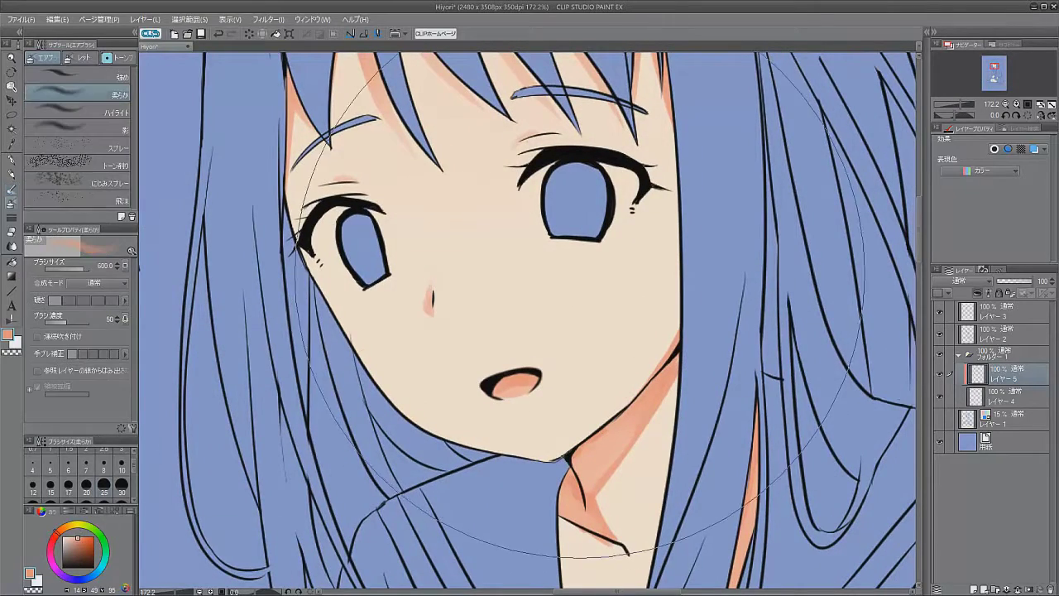
mouse_move(568, 279)
left_mouse_down()
mouse_move(659, 263)
mouse_move(570, 332)
mouse_move(613, 262)
left_mouse_up()
left_click_drag(364, 302, 335, 326)
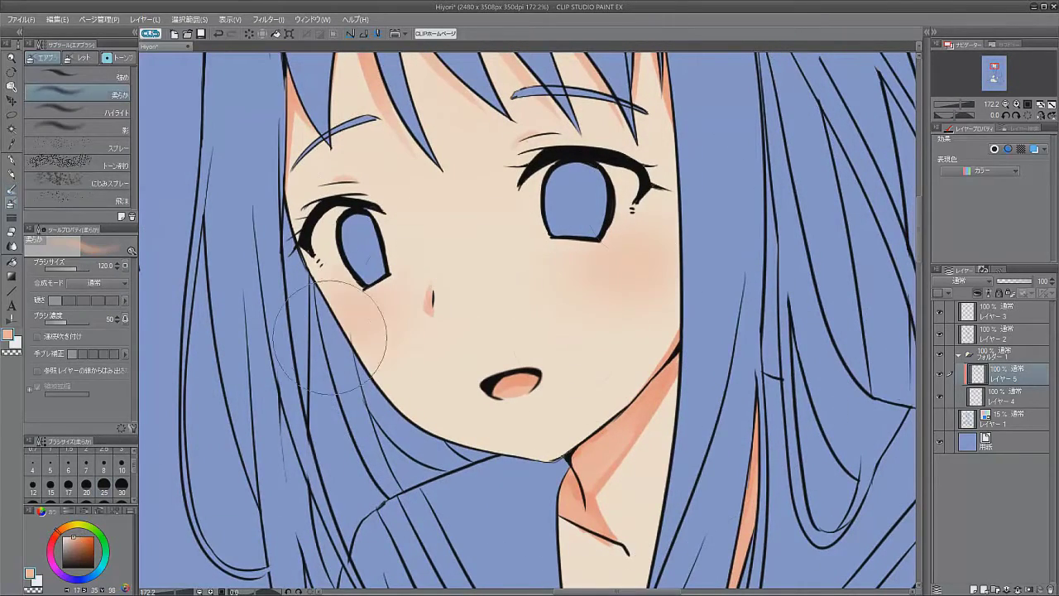
scroll(613, 273, "down", 5)
scroll(613, 273, "up", 6)
- Draw short diagonal blush lines on both cheeks with the mechanical pencil at size 8
key("p")
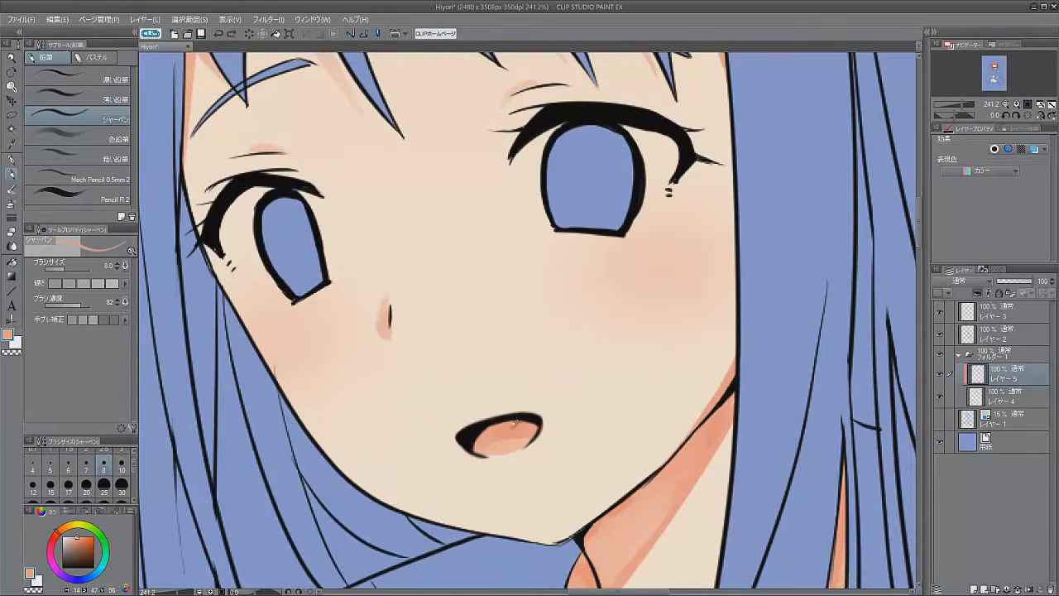
left_click_drag(592, 288, 615, 256)
left_click_drag(603, 286, 626, 255)
left_click_drag(613, 284, 638, 255)
mouse_move(625, 281)
left_mouse_down()
mouse_move(619, 254)
mouse_move(654, 264)
left_mouse_up()
left_click_drag(269, 372, 294, 327)
left_click_drag(298, 351, 317, 327)
- Paint peach shadows on the clenched hand's wrist under the cuff and along its fingers with the dense watercolor brush
key("b")
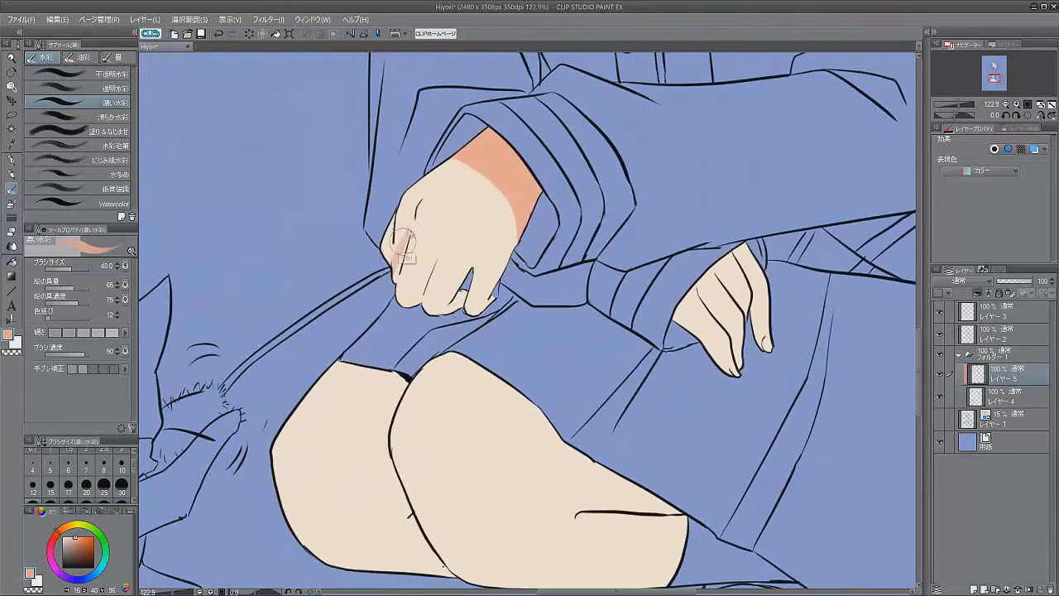
mouse_move(404, 240)
left_mouse_down()
mouse_move(398, 274)
mouse_move(390, 224)
mouse_move(387, 255)
mouse_move(415, 229)
mouse_move(435, 268)
mouse_move(401, 307)
mouse_move(488, 292)
mouse_move(492, 214)
mouse_move(491, 296)
mouse_move(630, 292)
mouse_move(510, 191)
mouse_move(488, 308)
left_mouse_up()
left_click(496, 217, "alt")
key("alt+]")
left_click(520, 163, "alt")
- Paint peach shadows on the open hand below the sleeve cuff and between its fingers
mouse_move(679, 325)
left_mouse_down()
mouse_move(692, 298)
mouse_move(691, 331)
mouse_move(722, 368)
left_mouse_up()
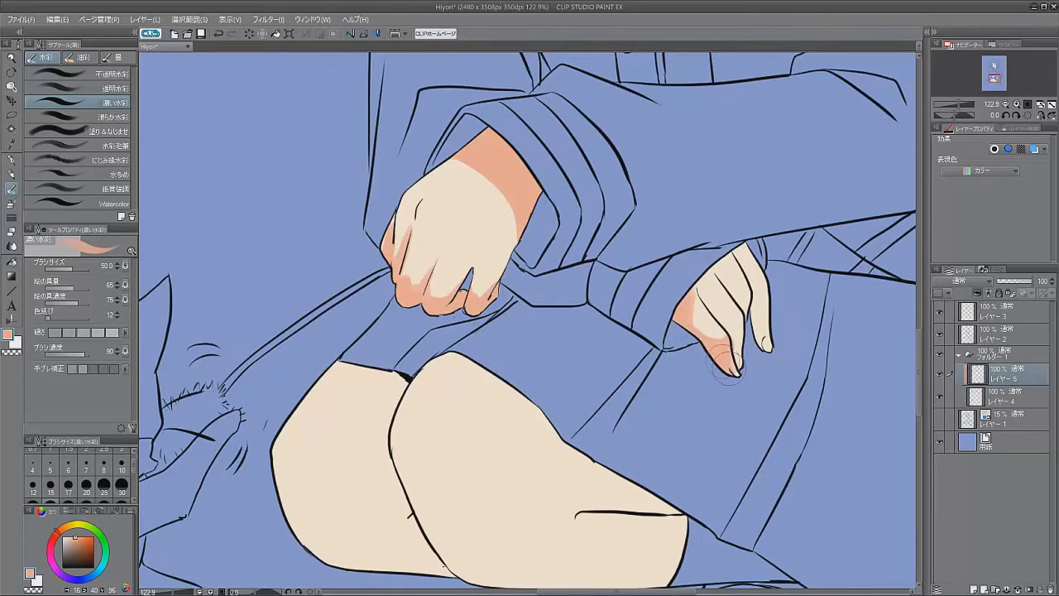
key("[")
key("[")
key("[")
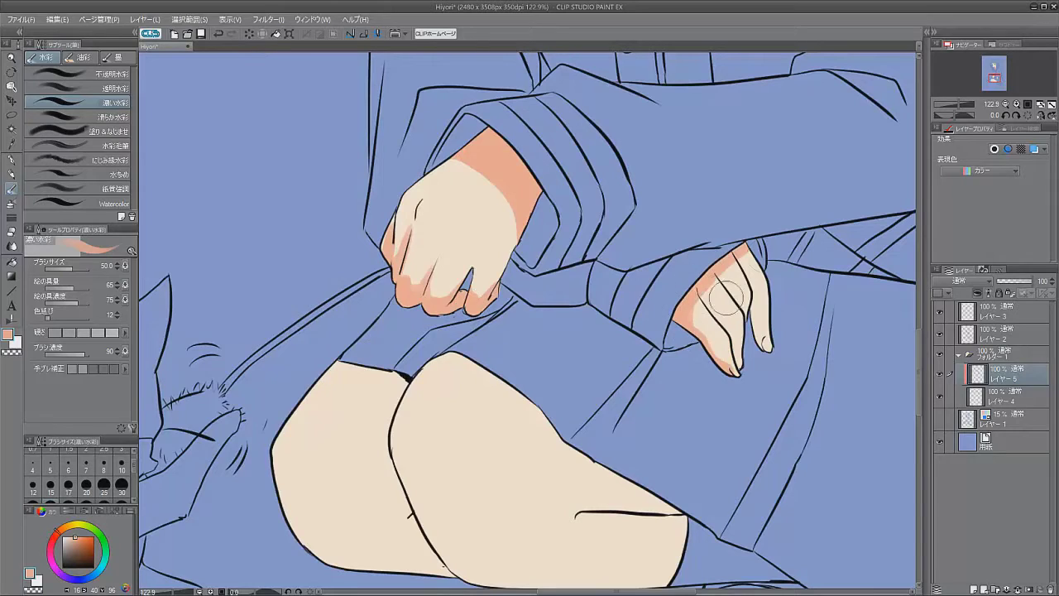
mouse_move(729, 295)
left_mouse_down()
mouse_move(729, 261)
mouse_move(735, 291)
mouse_move(753, 285)
mouse_move(761, 344)
mouse_move(738, 269)
left_mouse_up()
- Soften the shadows on both hands and the wrist with lighter skin tones sampled from the drawing
left_click(706, 312, "alt")
key("]")
key("]")
key("]")
left_click(706, 312, "alt")
mouse_move(694, 327)
left_mouse_down()
mouse_move(735, 300)
mouse_move(708, 292)
mouse_move(735, 262)
left_mouse_up()
mouse_move(474, 155)
left_mouse_down()
mouse_move(508, 174)
mouse_move(490, 142)
left_mouse_up()
mouse_move(401, 234)
left_mouse_down()
mouse_move(433, 228)
mouse_move(396, 270)
mouse_move(401, 292)
mouse_move(415, 285)
mouse_move(414, 254)
mouse_move(439, 270)
left_mouse_up()
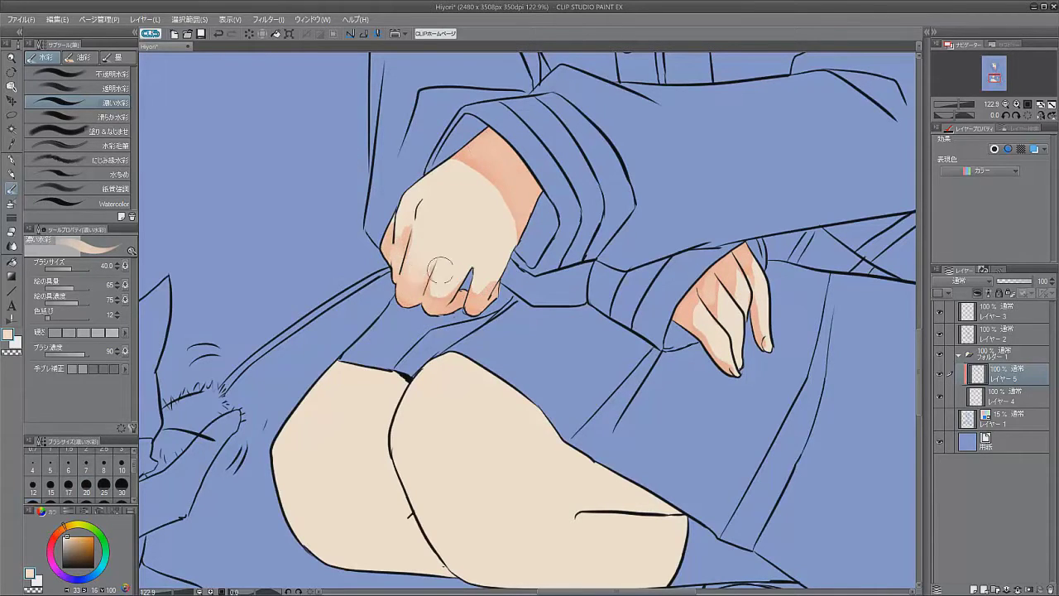
- Add faint knuckle and tendon shading to the clenched hand and refine the open hand's fingers with sampled skin tones
left_click(415, 209)
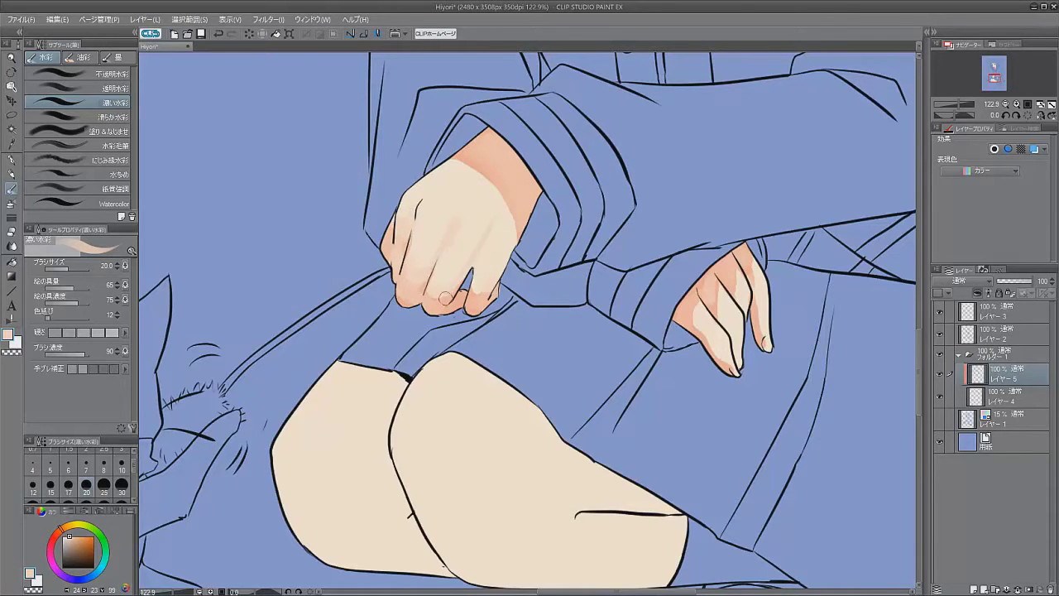
left_click_drag(445, 298, 424, 240)
left_click(696, 259, "alt")
key("bracketright")
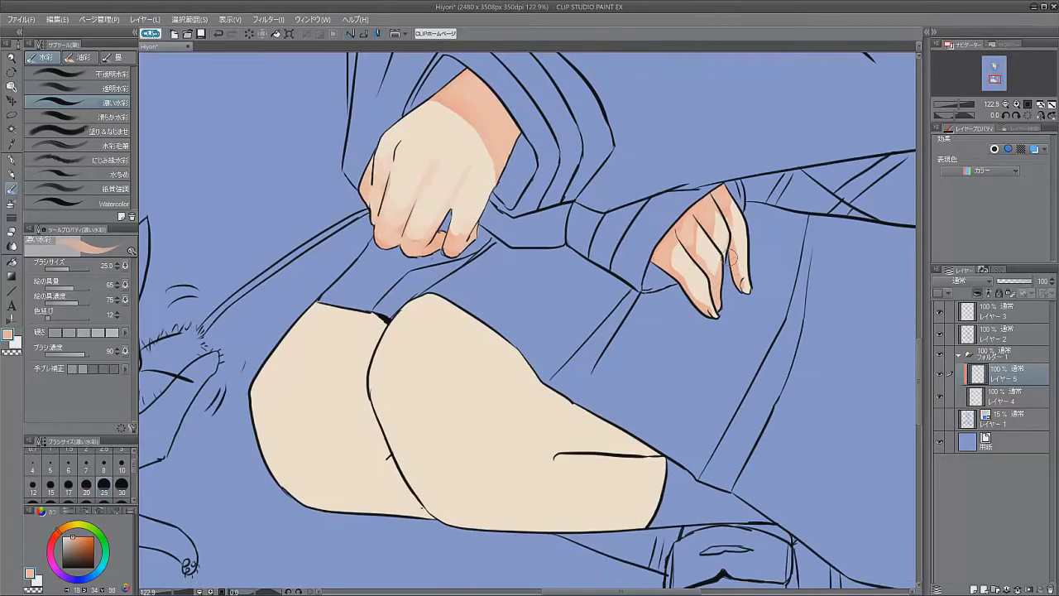
left_click(739, 239, "alt")
key("bracketleft")
key("bracketleft")
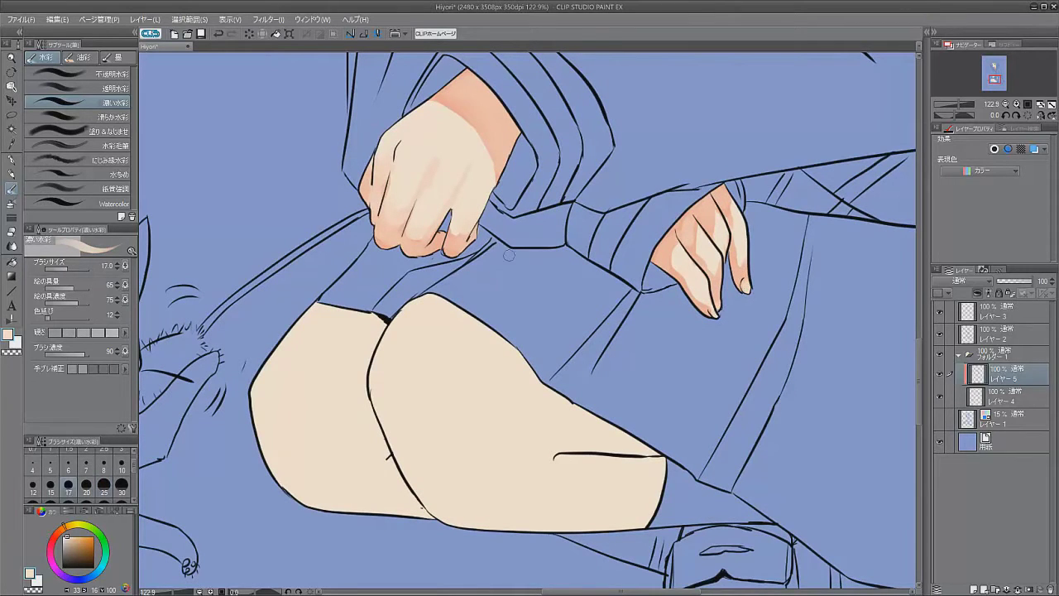
- Paint a peach shadow on the front thigh along the skirt hem with the brush enlarged to 80, undoing stray strokes
left_click_drag(508, 256, 516, 214)
key("bracketright")
key("bracketright")
left_click(73, 538)
key("bracketright")
key("bracketright")
key("bracketright")
key("bracketright")
key("bracketright")
key("bracketright")
mouse_move(579, 366)
left_mouse_down()
mouse_move(559, 330)
mouse_move(667, 416)
mouse_move(539, 319)
mouse_move(594, 470)
mouse_move(576, 375)
mouse_move(642, 464)
left_mouse_up()
key("ctrl+z")
key("ctrl+z")
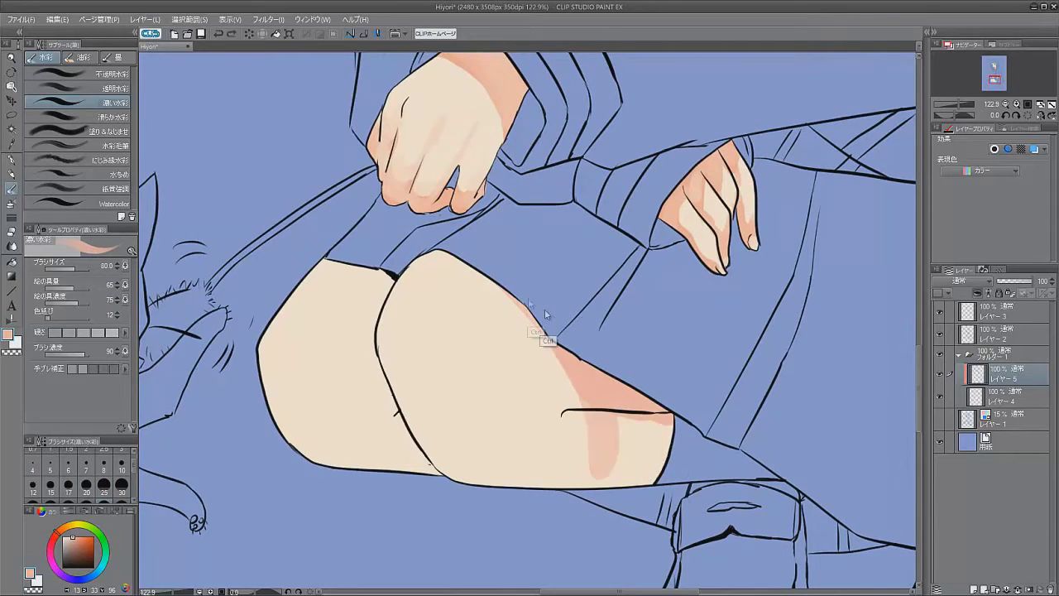
- Paint peach shadows along the undersides of both thighs, behind the knee crease and under the hem, reducing the brush to 50
mouse_move(364, 352)
left_mouse_down()
mouse_move(384, 401)
mouse_move(414, 436)
mouse_move(654, 442)
mouse_move(492, 484)
mouse_move(641, 416)
mouse_move(579, 413)
left_mouse_up()
key("bracketleft")
key("bracketleft")
key("bracketleft")
mouse_move(339, 267)
left_mouse_down()
mouse_move(381, 278)
mouse_move(347, 273)
mouse_move(376, 397)
mouse_move(331, 470)
left_mouse_up()
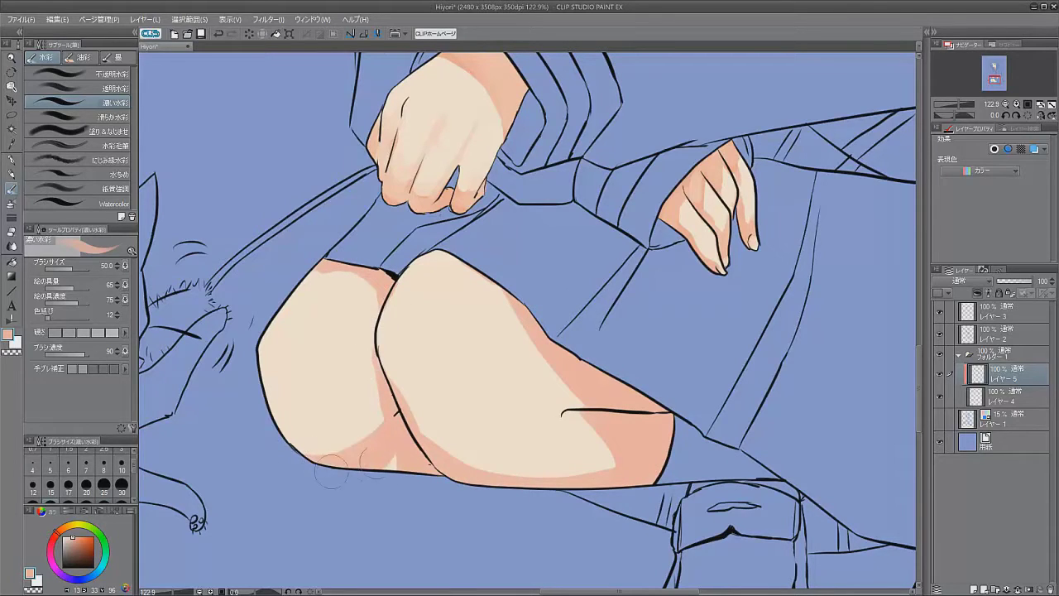
- Soften the shadow edges on both thighs with lighter skin tones sampled from the legs
left_click(449, 359, "alt")
mouse_move(388, 406)
left_mouse_down()
mouse_move(349, 461)
mouse_move(343, 451)
mouse_move(373, 438)
left_mouse_up()
left_click_drag(349, 273, 326, 270)
left_click(443, 439, "alt")
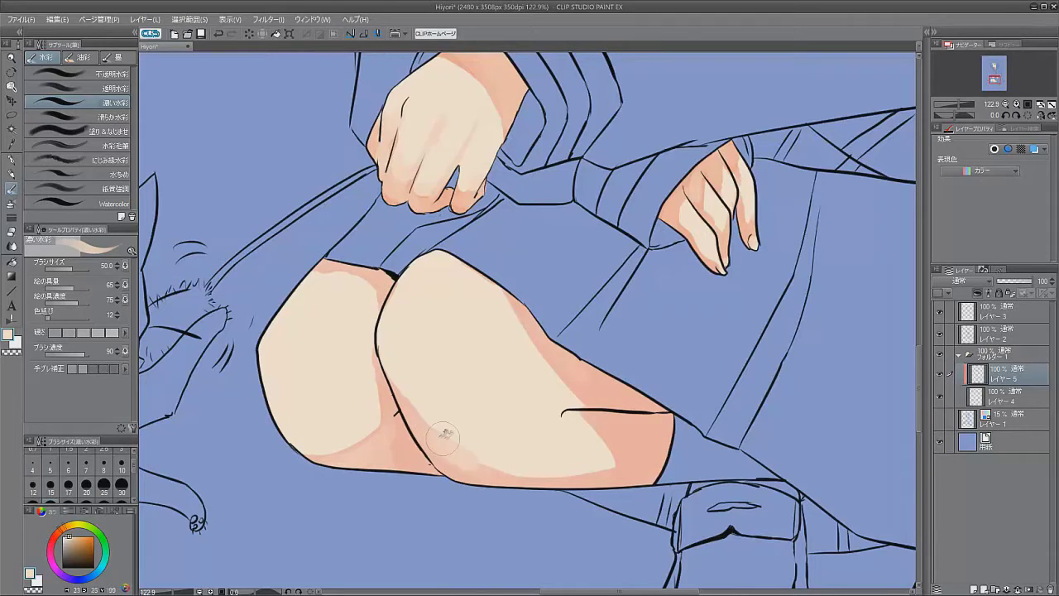
mouse_move(456, 373)
left_mouse_down()
mouse_move(437, 402)
mouse_move(542, 410)
mouse_move(497, 430)
mouse_move(610, 442)
left_mouse_up()
left_click_drag(355, 433, 356, 396)
- Blend the light and shadow areas of both thighs using intermediate tones sampled near the knee crease and hem
left_click(577, 426, "alt")
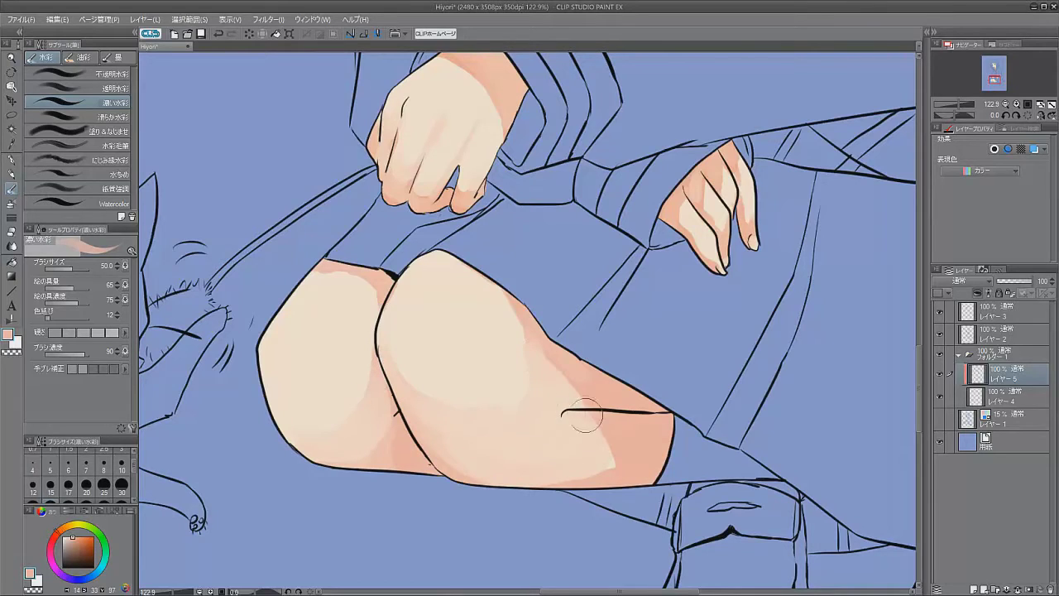
left_click(555, 364, "alt")
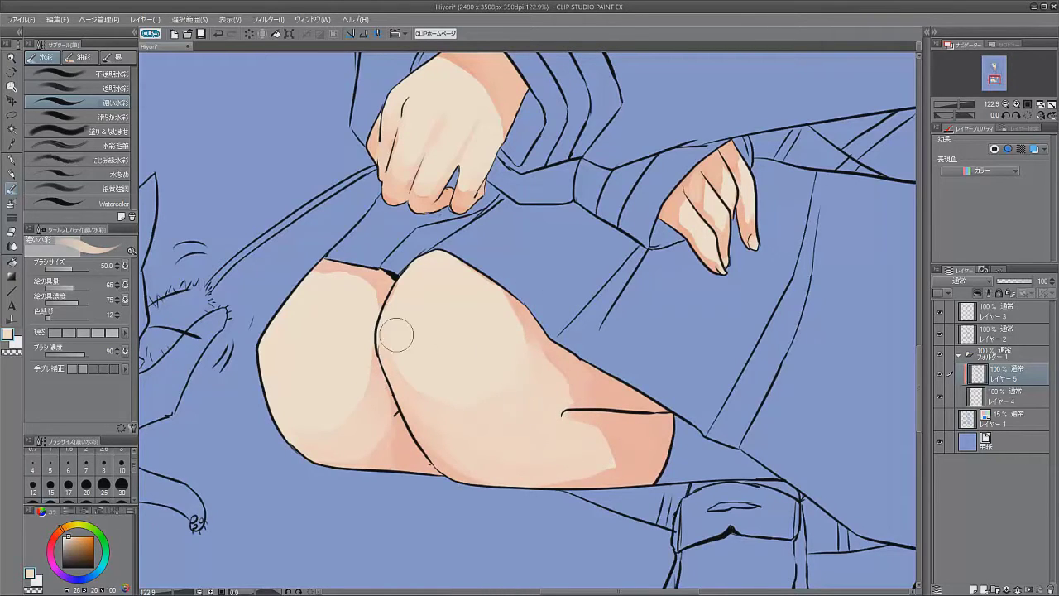
left_click(378, 388, "alt")
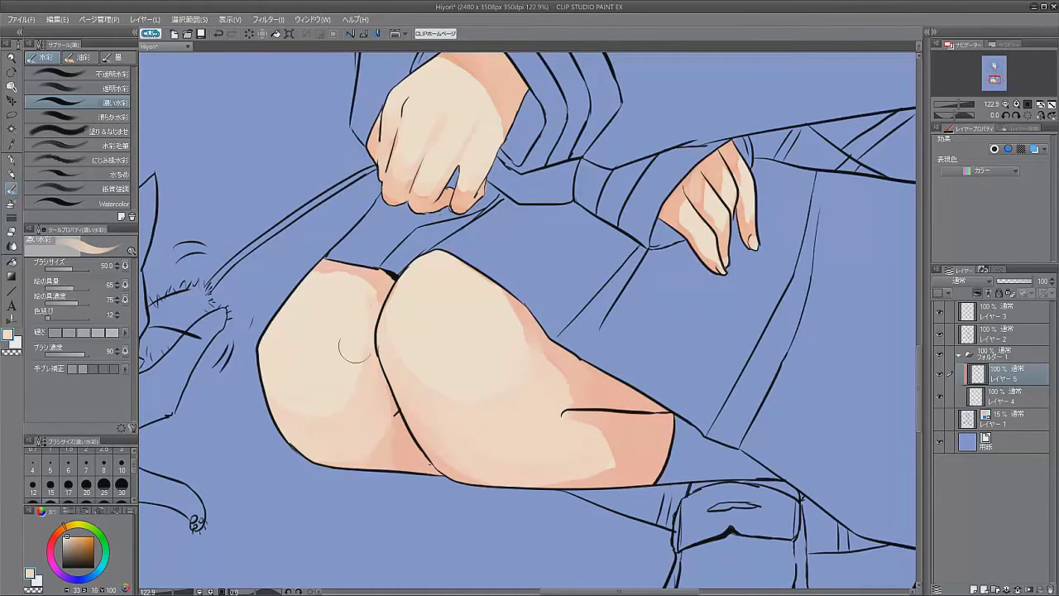
- Rework the shading along the skirt hem on the front thigh and beside the cuffs on both hands with a sampled tone
left_click(620, 449, "alt")
mouse_move(554, 339)
left_mouse_down()
mouse_move(604, 378)
mouse_move(607, 405)
mouse_move(675, 430)
left_mouse_up()
mouse_move(662, 228)
left_mouse_down()
mouse_move(720, 149)
mouse_move(679, 273)
left_mouse_up()
left_click_drag(447, 133, 497, 182)
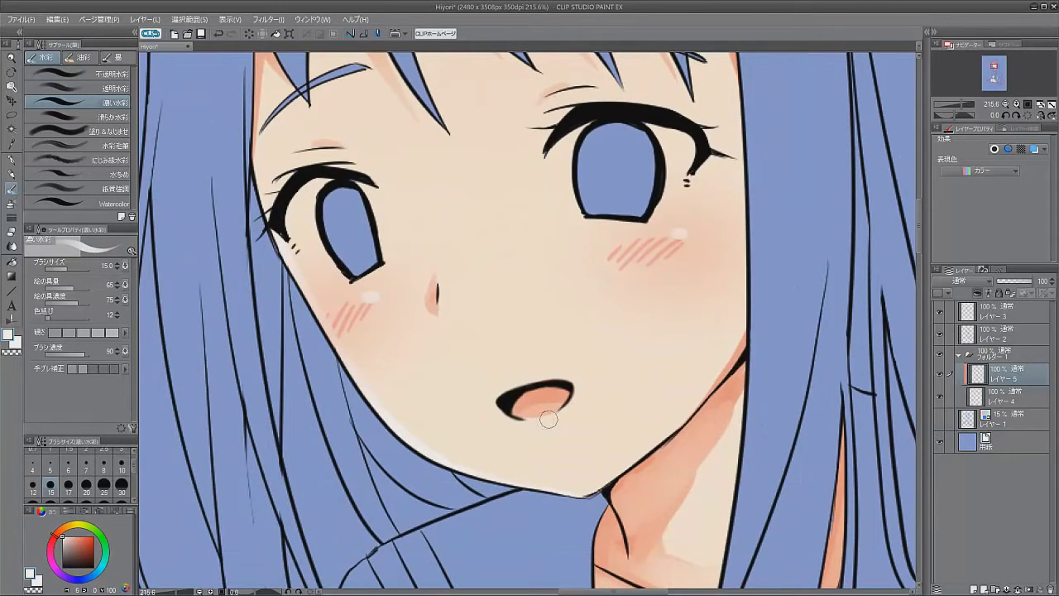
- Paint white highlights on both knees with the brush enlarged to 60, softening them with a skin tone sampled from the leg
left_click_drag(537, 424, 496, 316)
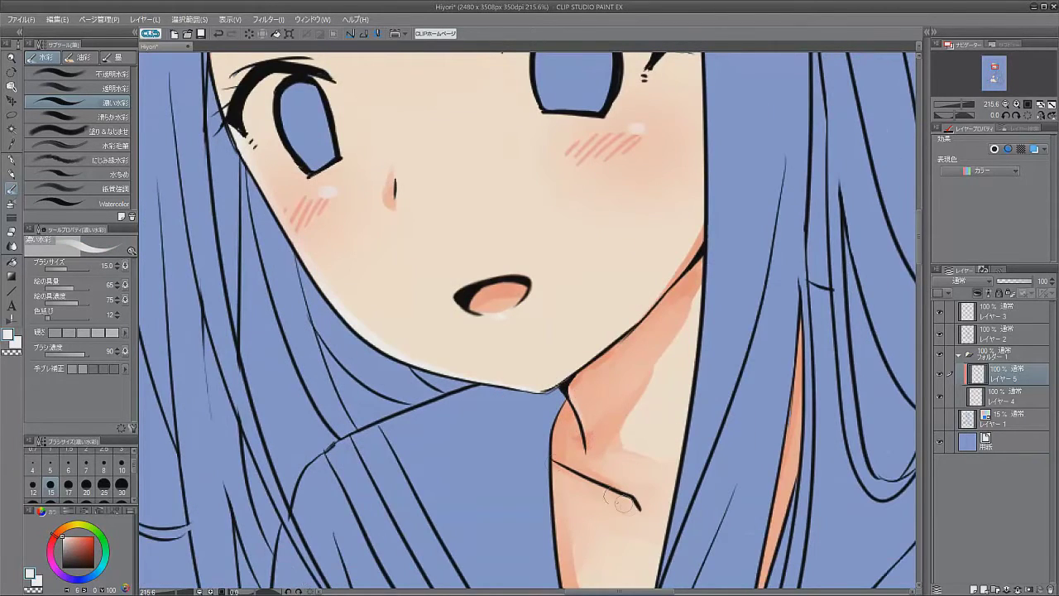
key("ctrl+0")
scroll(312, 236, "up", 3)
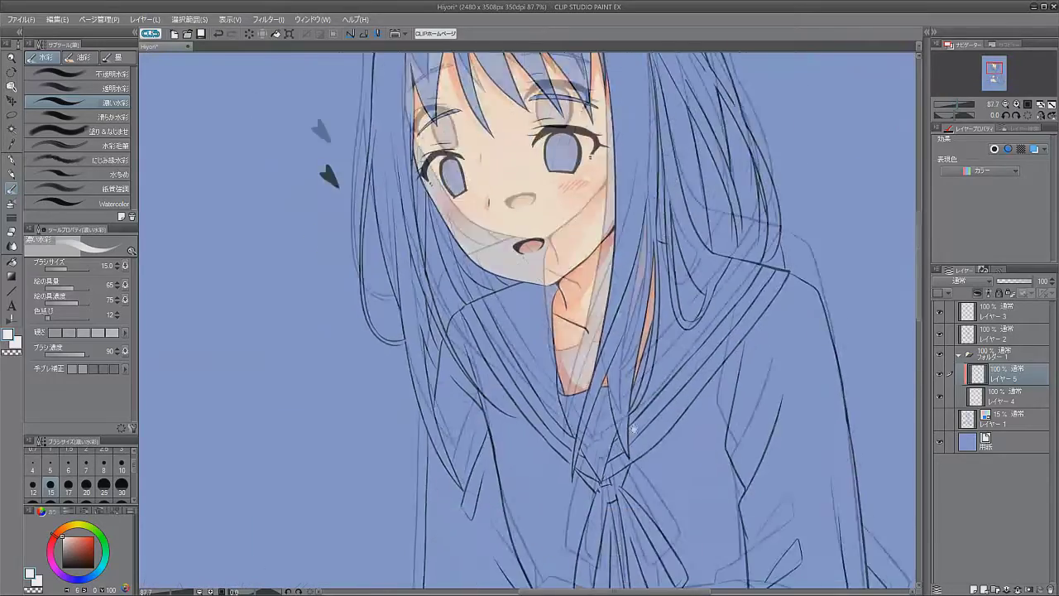
scroll(326, 173, "up", 3)
key("bracketright")
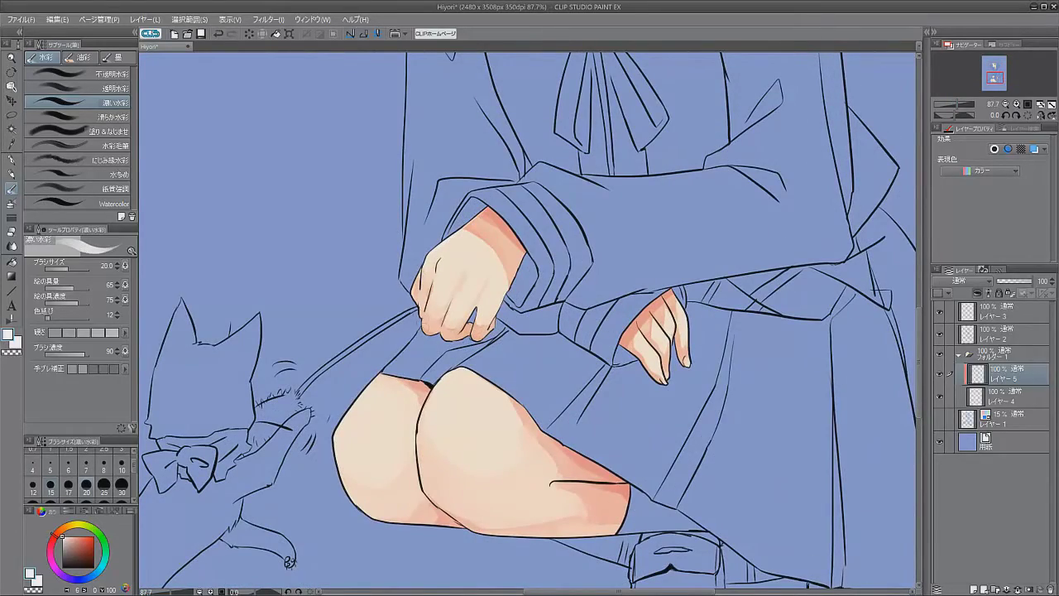
left_click_drag(627, 379, 600, 281)
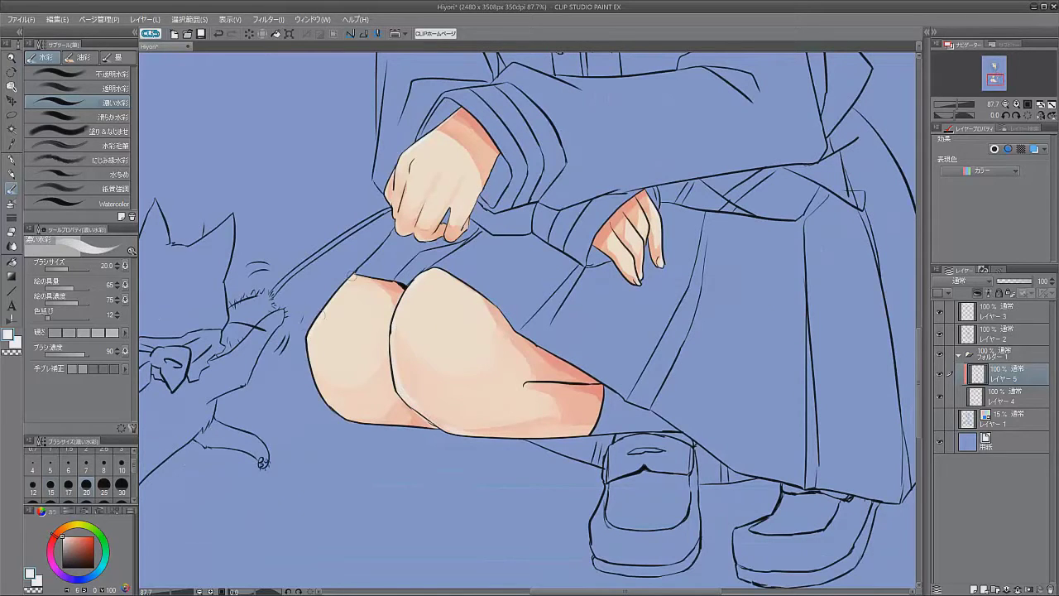
key("bracketright")
key("bracketright")
key("bracketright")
key("bracketright")
key("bracketright")
mouse_move(331, 315)
left_mouse_down()
mouse_move(326, 389)
mouse_move(370, 424)
mouse_move(426, 437)
mouse_move(340, 327)
left_mouse_up()
left_click(426, 307, "alt")
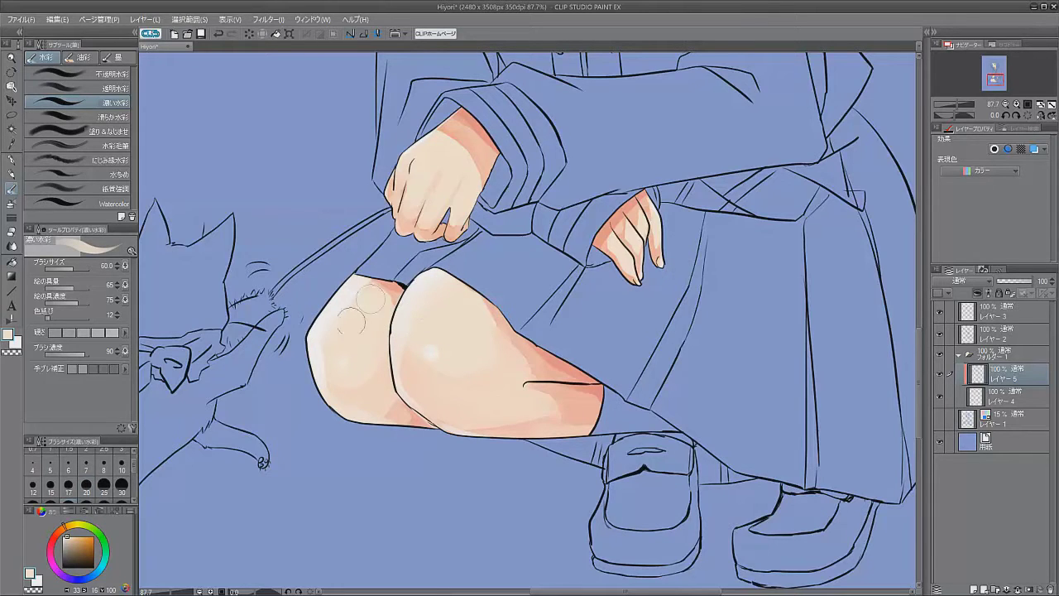
scroll(402, 211, "up", 2)
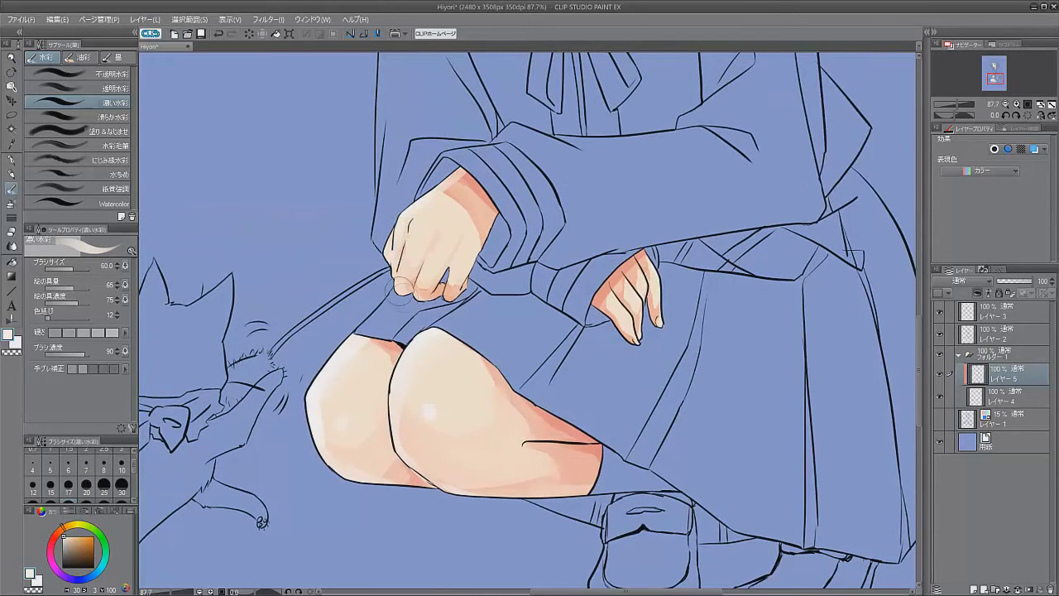
left_click(455, 188, "alt")
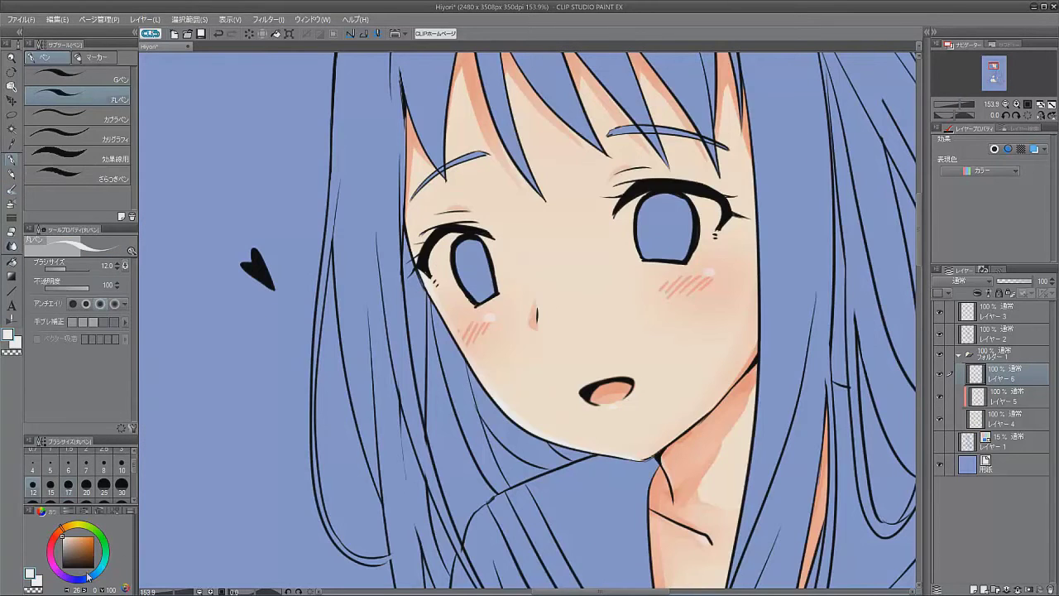
- Paint the whites of both eyes in blue with a size 30 pen and clean up the edges with the eraser
left_click(89, 574)
left_click(79, 546)
left_click(121, 484)
mouse_move(445, 253)
left_mouse_down()
mouse_move(424, 278)
mouse_move(476, 306)
left_mouse_up()
left_click_drag(453, 235, 426, 253)
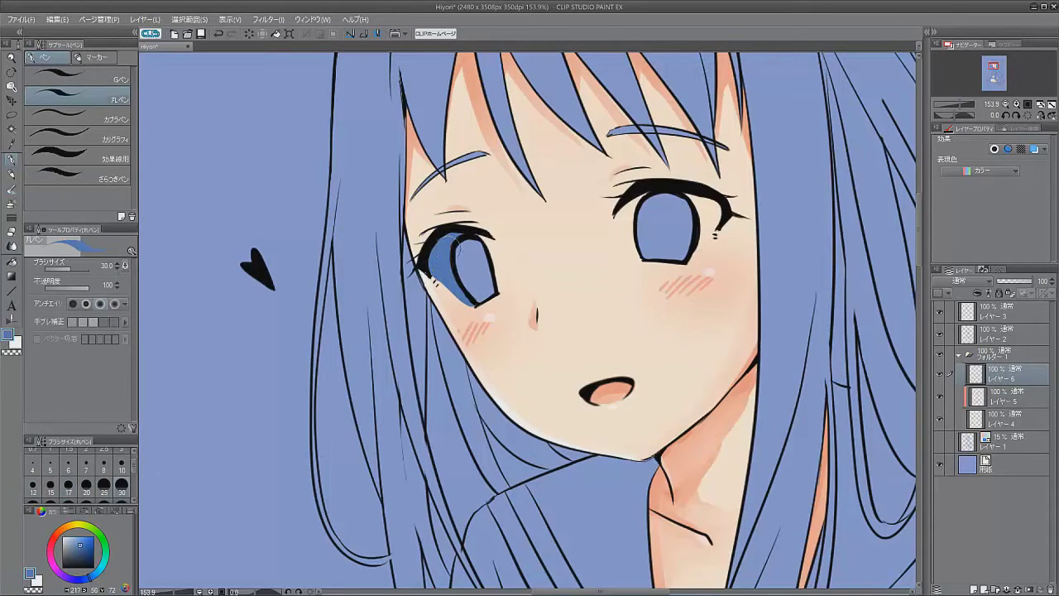
left_click_drag(630, 207, 641, 258)
mouse_move(688, 196)
left_mouse_down()
mouse_move(721, 212)
mouse_move(677, 258)
mouse_move(700, 210)
left_mouse_up()
key("e")
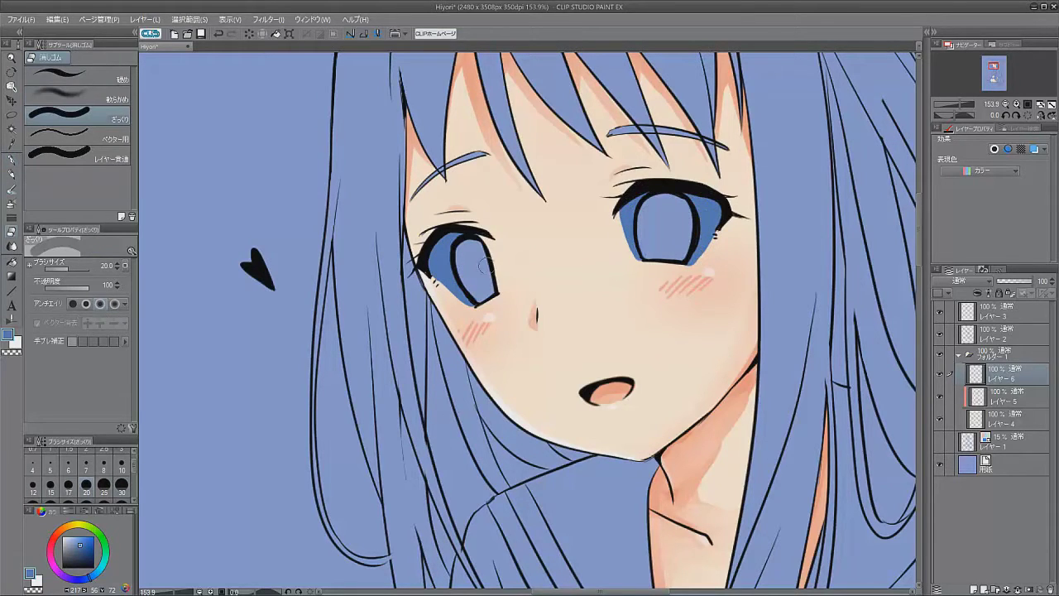
- Refill the painted eye whites with pale blue and paint their lower parts white, leaving a bluish shadow under the lashes
left_click(588, 320, "ctrl")
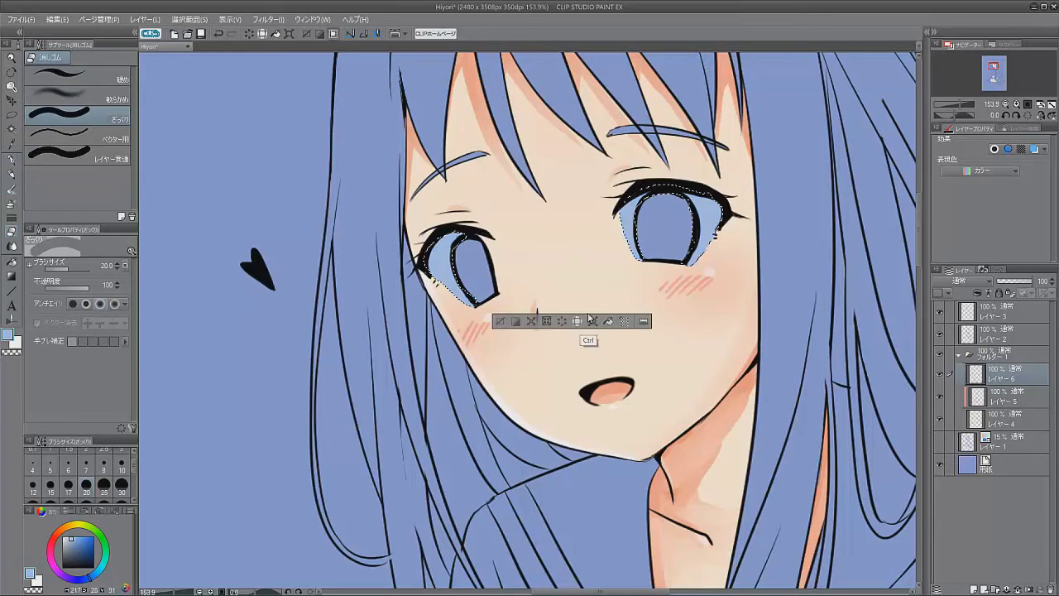
key("b")
left_click_drag(432, 258, 471, 280)
mouse_move(715, 218)
left_mouse_down()
mouse_move(707, 240)
mouse_move(604, 249)
left_mouse_up()
left_click_drag(464, 256, 439, 289)
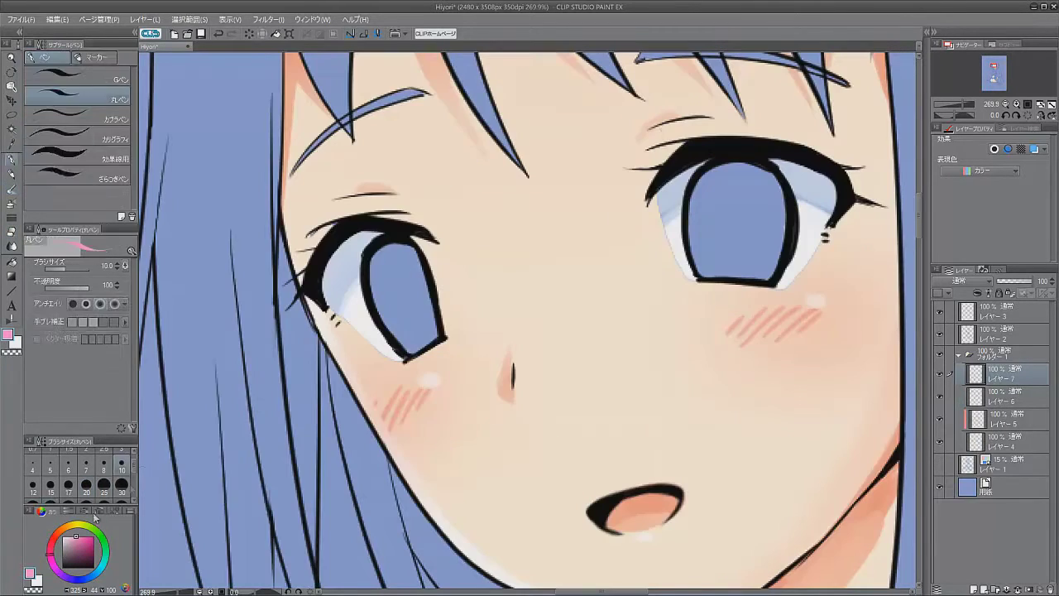
- Fill both irises with pink
key("g")
left_click(404, 298)
left_click(748, 222)
- On a new layer clipped to the pink fill, paint dark plum shading over the upper part of both irises, starting at brush size 50
key("ctrl+shift+n")
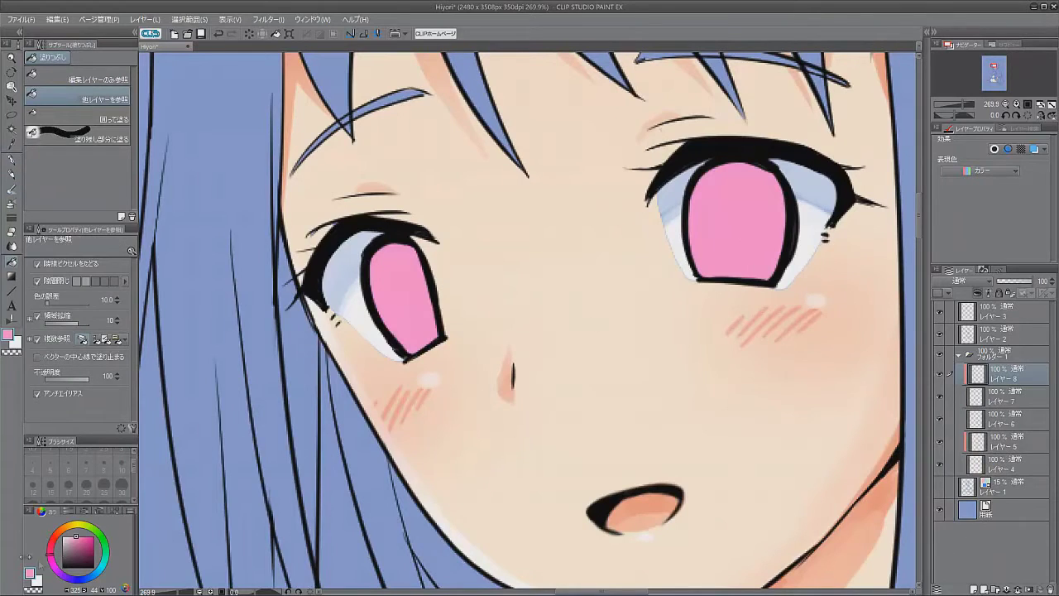
key("b")
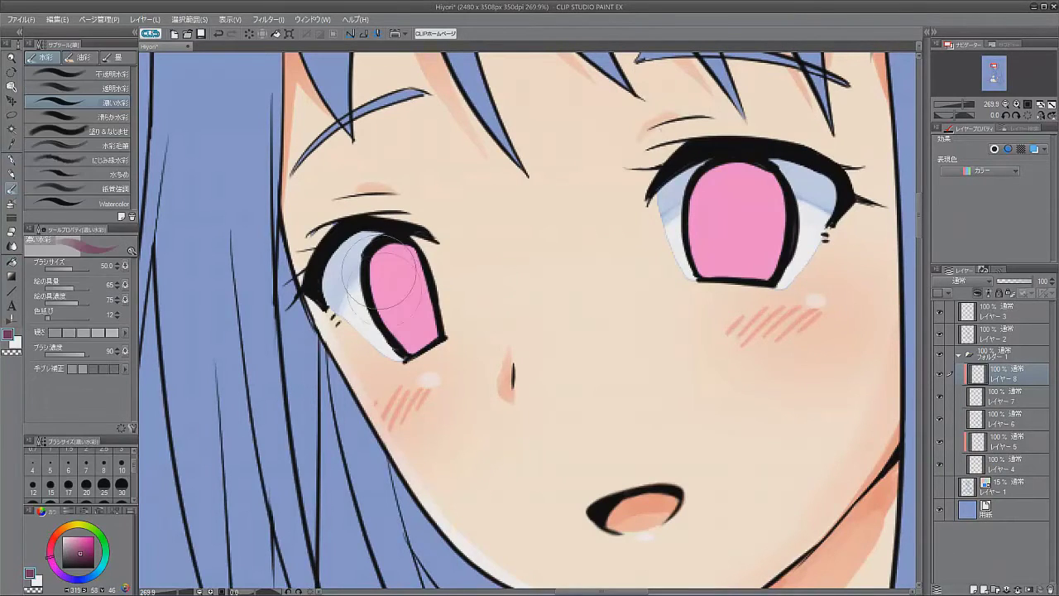
mouse_move(726, 260)
left_mouse_down()
mouse_move(745, 190)
mouse_move(790, 170)
left_mouse_up()
left_click(773, 248, "alt")
left_click(757, 194, "alt")
key("bracketleft")
key("bracketleft")
mouse_move(408, 316)
left_mouse_down()
mouse_move(389, 290)
mouse_move(398, 265)
mouse_move(410, 290)
left_mouse_up()
- Shape the round central areas of both irises with sampled purple tones at brush size 20
key("bracketleft")
key("bracketleft")
key("bracketleft")
key("bracketleft")
key("bracketleft")
key("bracketright")
key("bracketright")
key("bracketright")
key("bracketright")
key("bracketright")
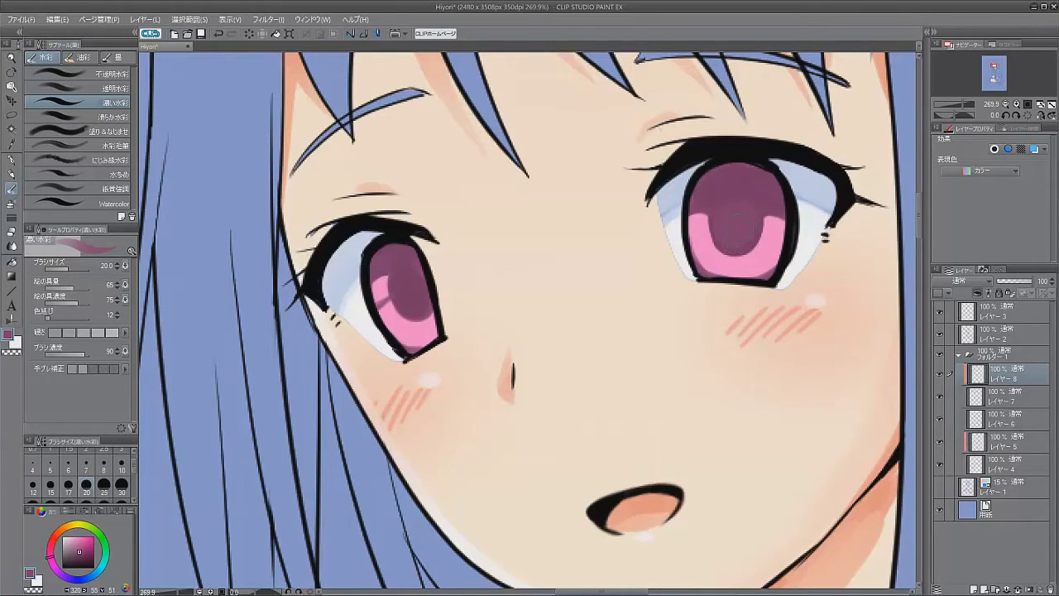
left_click(418, 282, "alt")
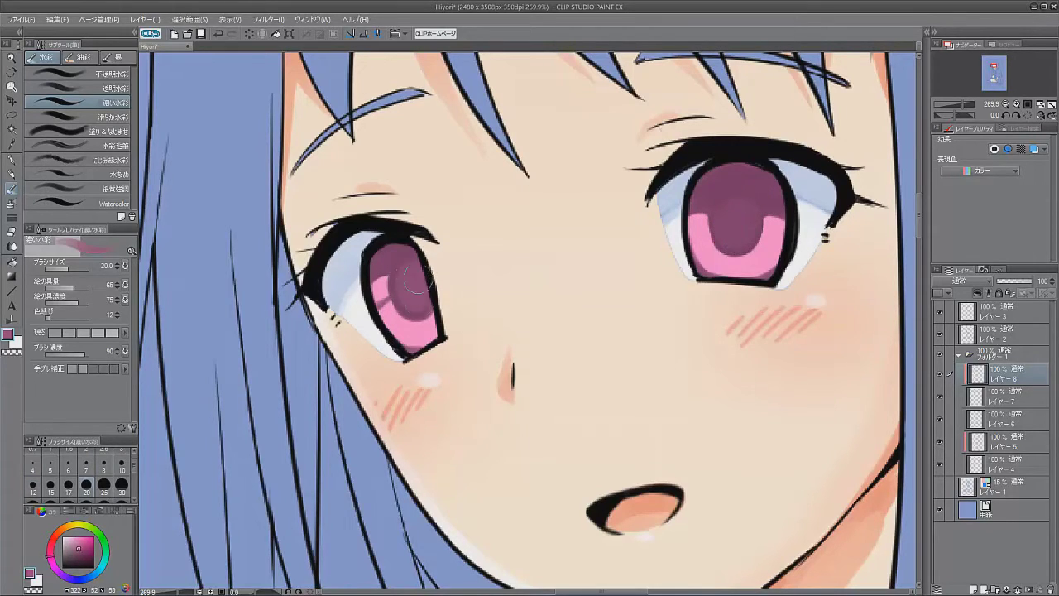
scroll(796, 171, "down", 10)
scroll(468, 307, "up", 12)
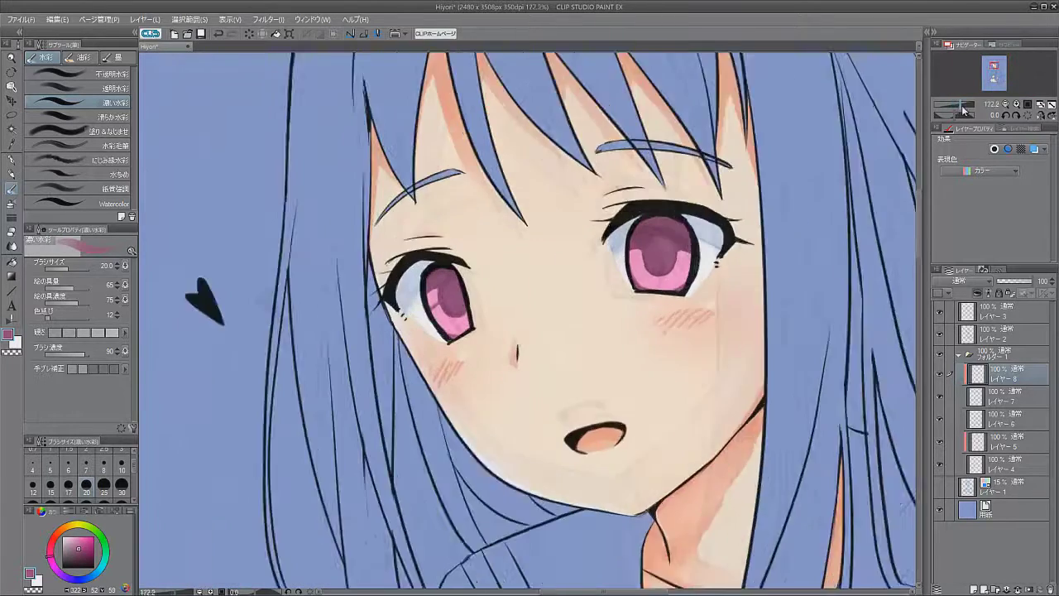
left_click(378, 264, "alt")
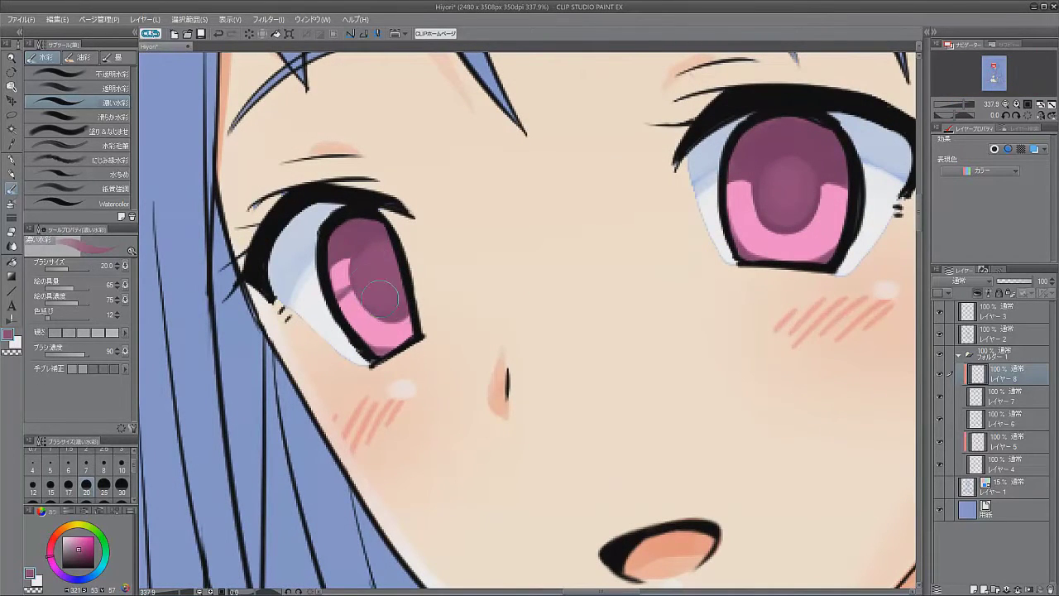
mouse_move(772, 182)
left_mouse_down()
mouse_move(758, 236)
mouse_move(807, 232)
mouse_move(768, 194)
left_mouse_up()
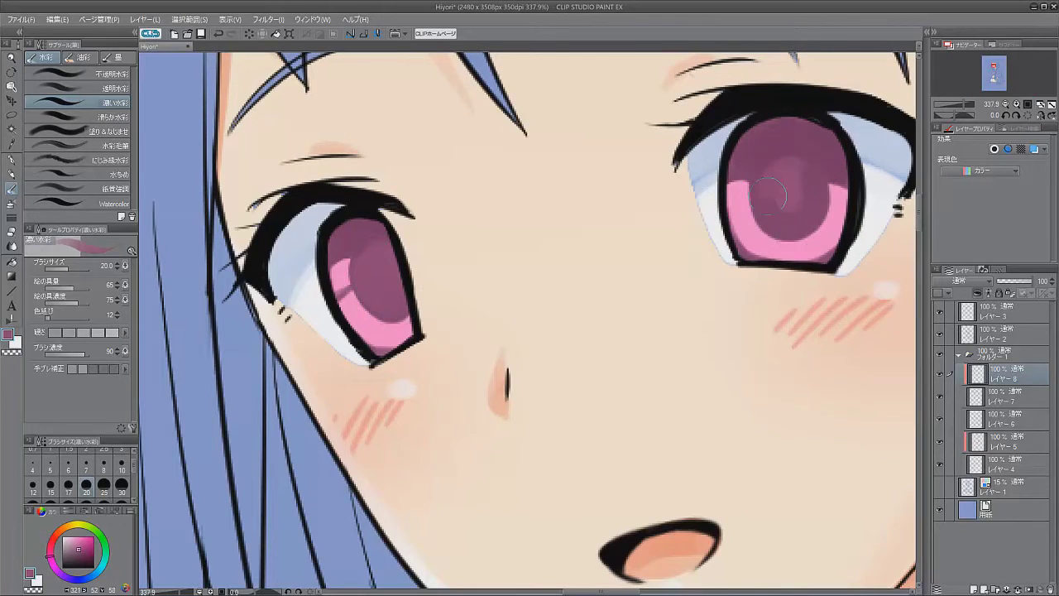
- Paint small dark plum pupils in both irises on another clipped layer with the brush reduced to 10
left_click(729, 191, "alt")
key("bracketleft")
key("bracketleft")
key("bracketleft")
key("bracketleft")
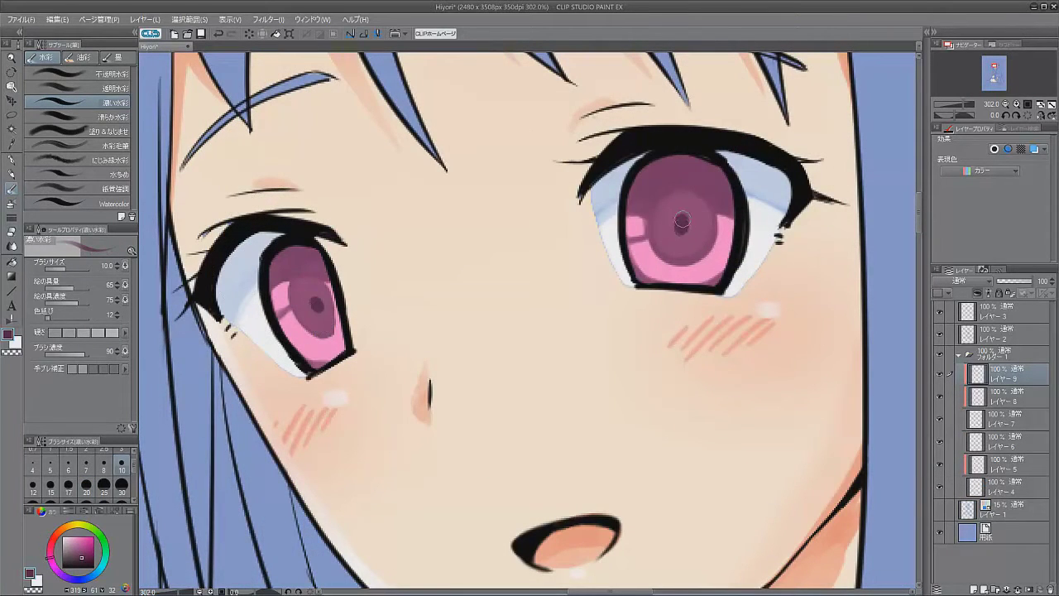
- Darken the top of both irises in black with the soft airbrush at size 40
key("b")
left_click_drag(277, 252, 319, 278)
mouse_move(653, 177)
left_mouse_down()
mouse_move(753, 198)
mouse_move(650, 170)
left_mouse_up()
scroll(336, 271, "down", 6)
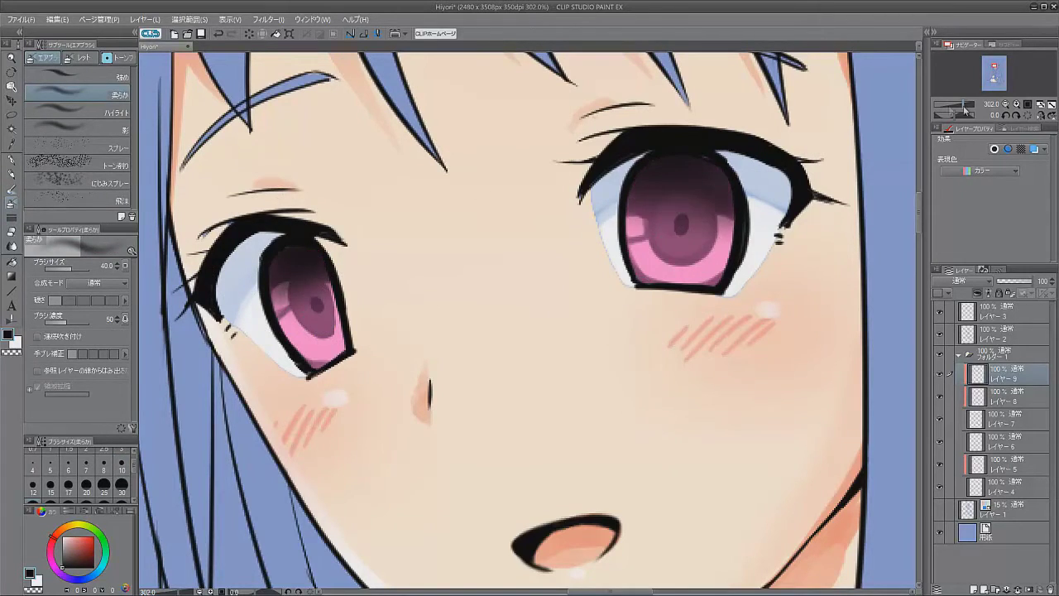
scroll(509, 273, "up", 6)
- Add a new clipped layer and paint white reflections along the bottom of both irises
key("ctrl+shift+n")
left_click(289, 350, "alt")
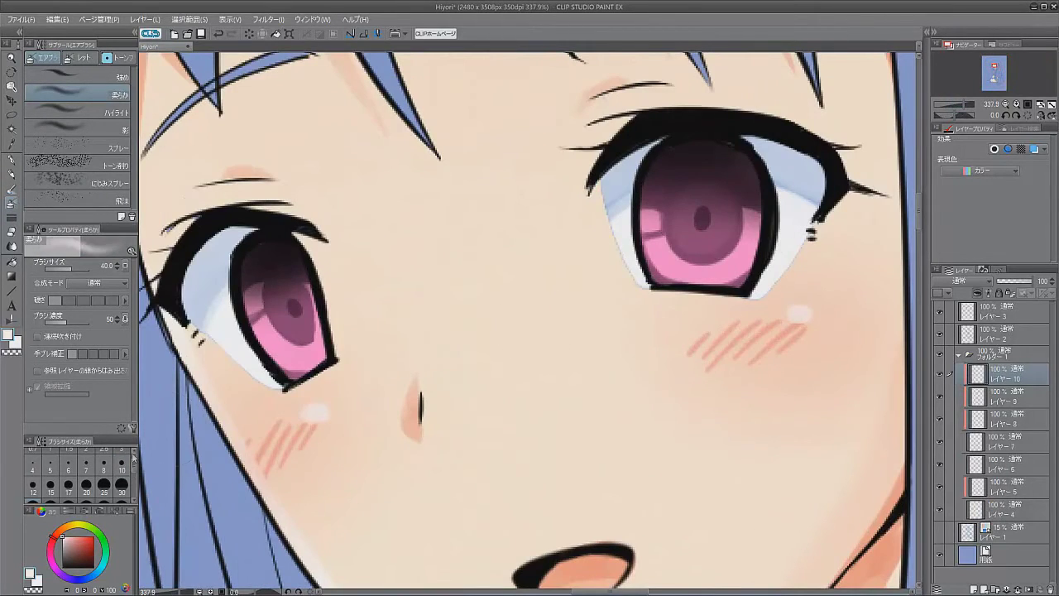
key("b")
mouse_move(299, 364)
left_mouse_down()
mouse_move(323, 352)
mouse_move(291, 347)
left_mouse_up()
left_click_drag(685, 288, 720, 269)
- Set the reflection layer's blending mode to Add (Glow) and its opacity to 42%
left_click(964, 281)
left_click(960, 401)
left_click_drag(1040, 280, 1012, 284)
- On a new layer above the line art, draw a large white catchlight on the larger eye's iris with a size 20 pen
left_click(1002, 316)
key("ctrl+shift+n")
key("p")
mouse_move(655, 193)
left_mouse_down()
mouse_move(644, 205)
mouse_move(650, 198)
left_mouse_up()
key("ctrl+z")
key("ctrl+z")
left_click_drag(749, 194, 753, 198)
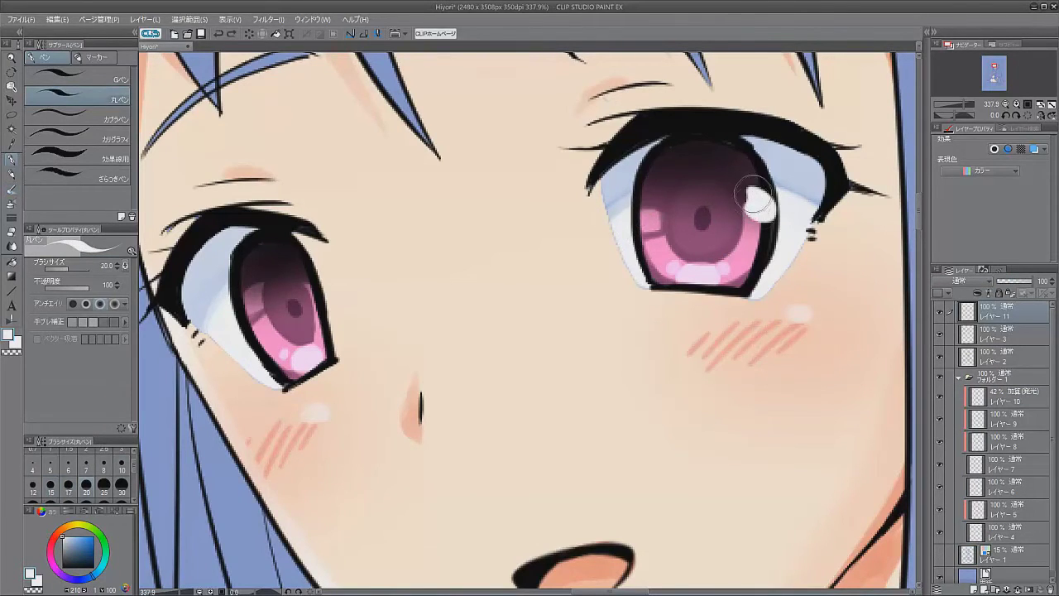
- Draw a matching white catchlight on the other iris and add small white glints to the lower part of both irises
mouse_move(289, 291)
left_mouse_down()
mouse_move(301, 288)
mouse_move(297, 268)
left_mouse_up()
key("ctrl+z")
key("ctrl+z")
left_click_drag(258, 341, 266, 339)
left_click_drag(647, 262, 662, 256)
- On a new layer clipped to the line art, recolor the thick upper lash lines of both eyes dark plum with the size 20 pen
mouse_move(963, 105)
left_mouse_down()
mouse_move(939, 105)
mouse_move(965, 105)
left_mouse_up()
key("ctrl+shift+n")
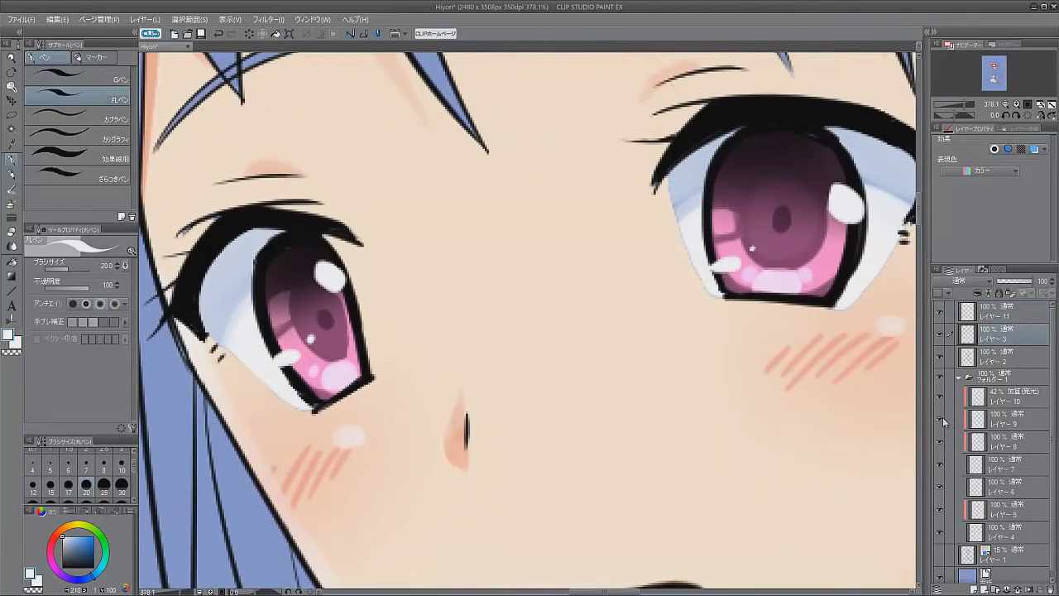
key("r")
left_click_drag(725, 273, 798, 252)
key("p")
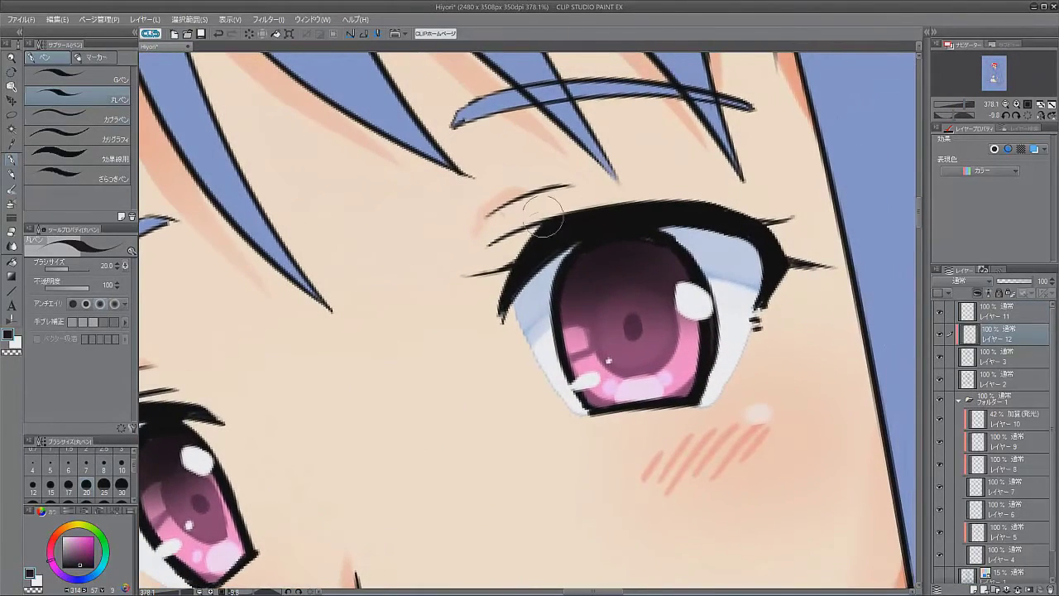
mouse_move(551, 240)
left_mouse_down()
mouse_move(521, 273)
mouse_move(529, 249)
mouse_move(603, 220)
mouse_move(712, 217)
mouse_move(769, 273)
mouse_move(753, 240)
left_mouse_up()
mouse_move(430, 389)
left_mouse_down()
mouse_move(265, 339)
mouse_move(262, 384)
left_mouse_up()
mouse_move(271, 327)
left_mouse_down()
mouse_move(310, 285)
mouse_move(336, 288)
left_mouse_up()
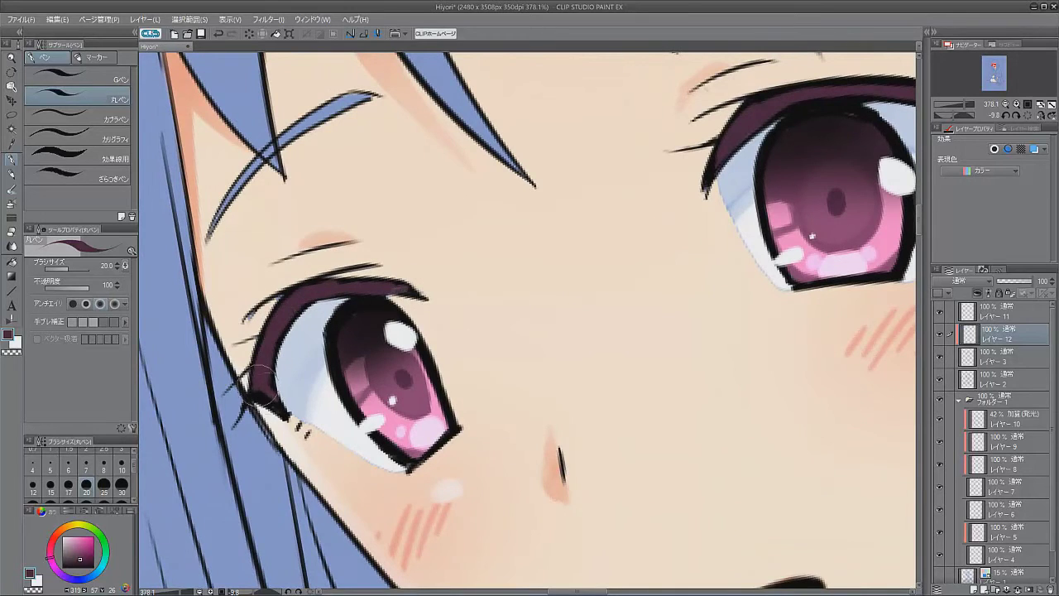
- Add another clipped layer beneath the lash color layer and fill it entirely with very dark plum to tint the line art
left_click_drag(946, 116, 954, 116)
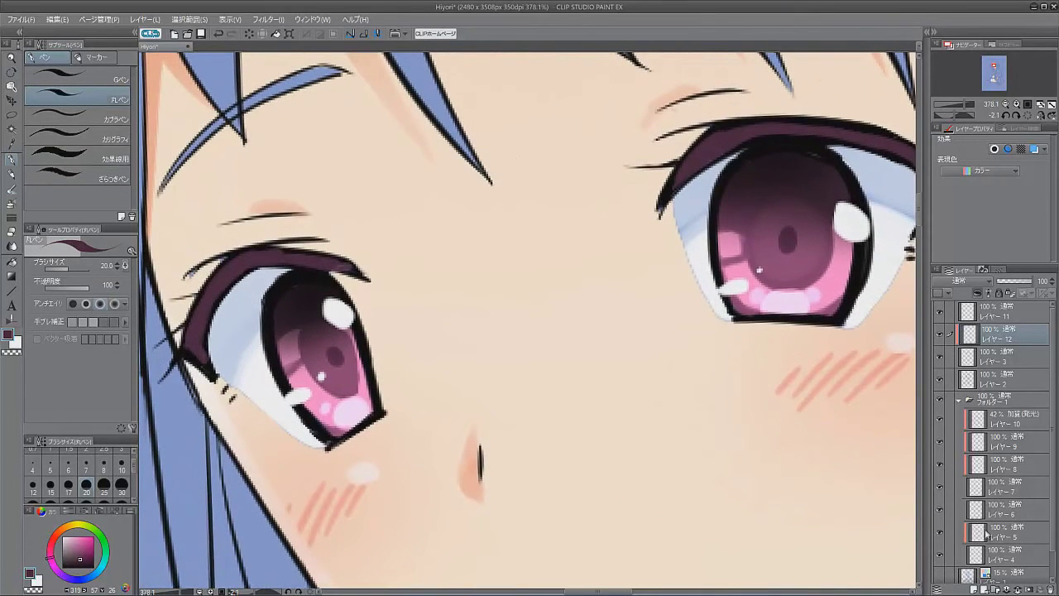
left_click(990, 361)
left_click(974, 589)
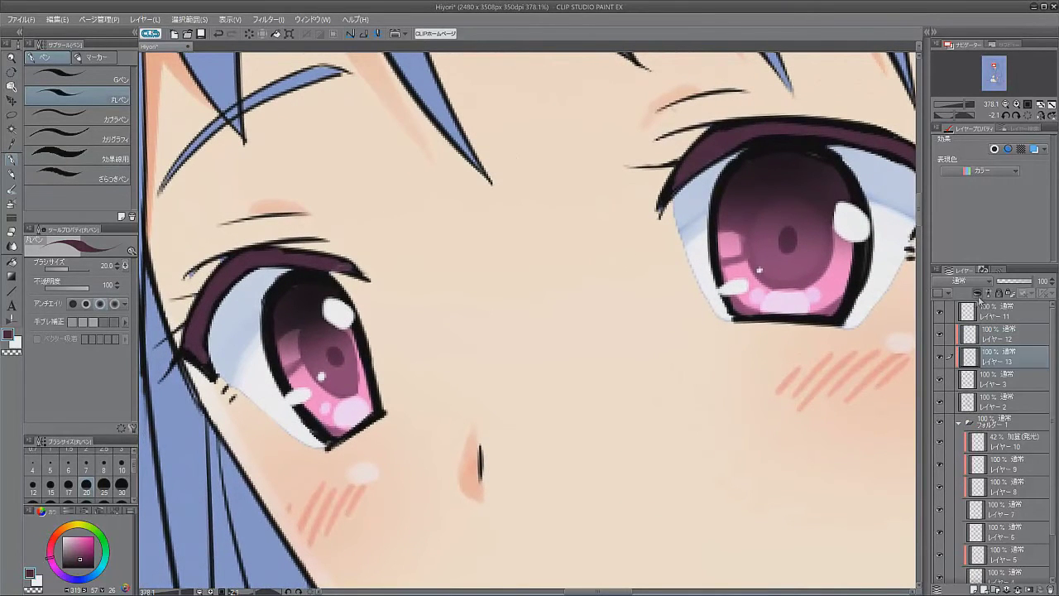
key("ctrl+a")
left_click(755, 580)
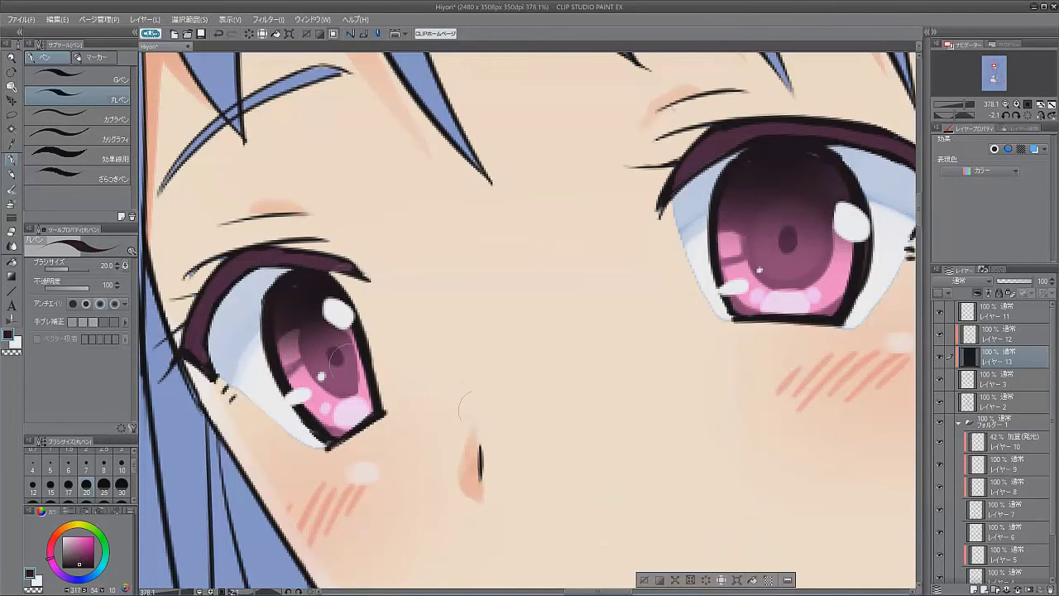
key("ctrl+d")
- Airbrush the lower iris outlines of both eyes with a purple sampled from the iris
left_click_drag(878, 389, 894, 399)
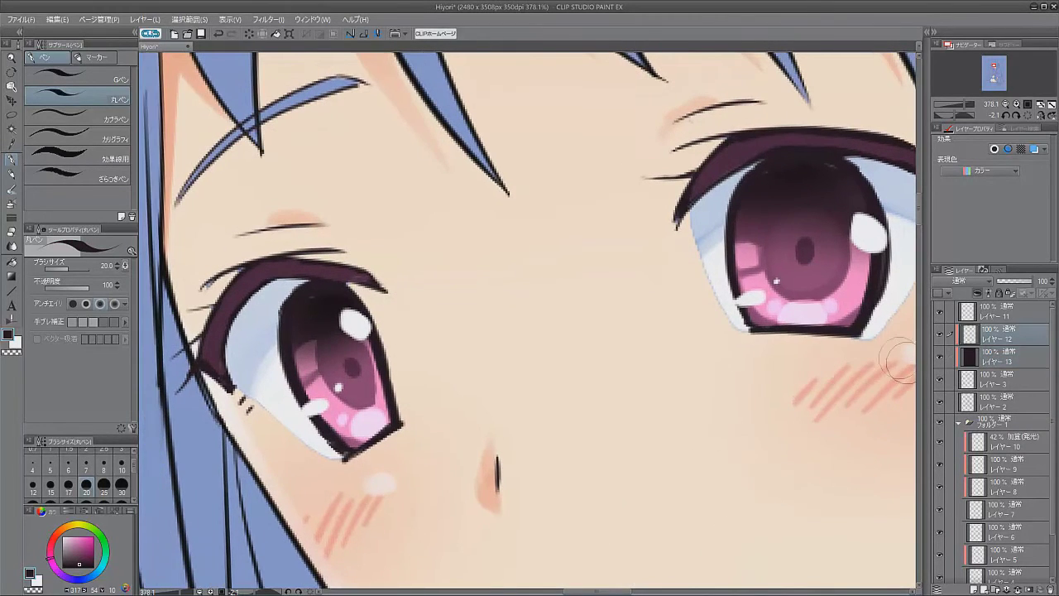
key("b")
left_click(773, 246, "alt")
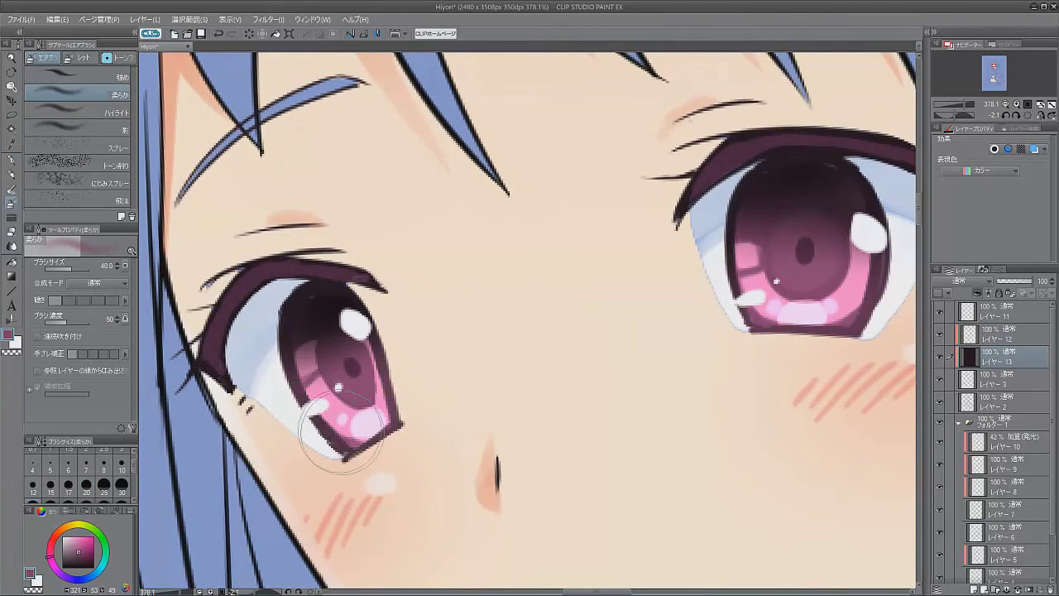
- On a new clipped layer above the lash color layer, airbrush salmon pink over the lash ends at the corners of both eyes
left_click(1001, 334)
left_click(984, 590)
left_click(836, 377, "alt")
left_click_drag(244, 341, 178, 364)
left_click_drag(392, 275, 364, 266)
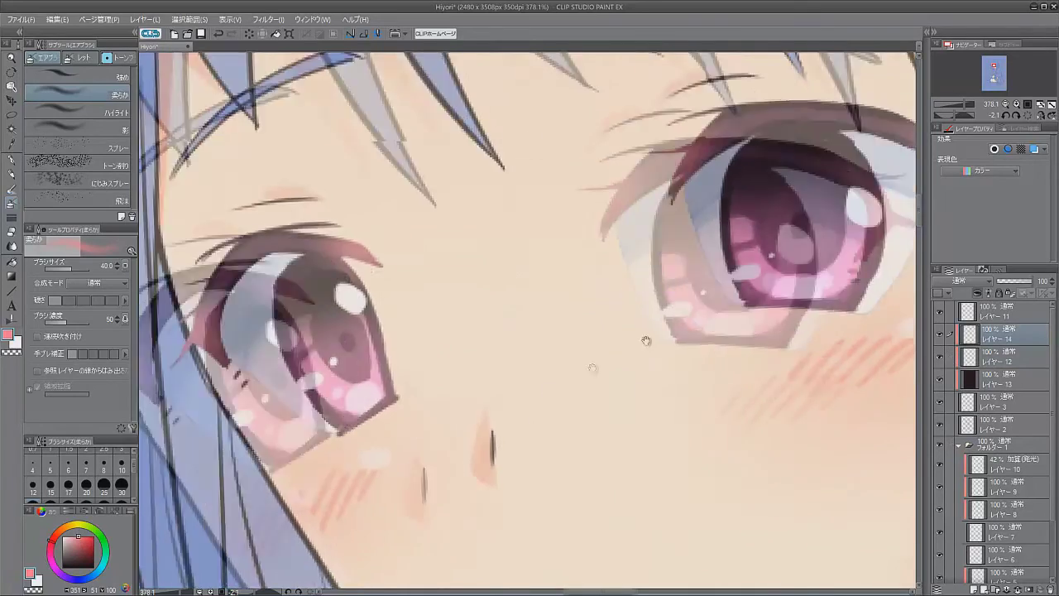
- Lower the opacity of the pink lash tint layer to 63%
key("ctrl+0")
scroll(565, 306, "up", 5)
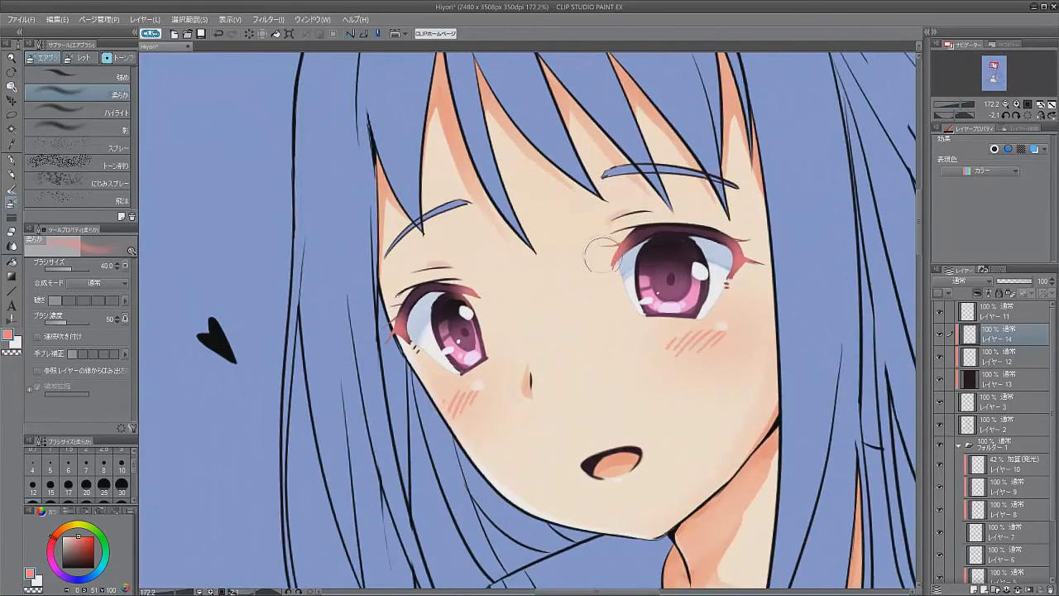
left_click_drag(1031, 282, 1016, 285)
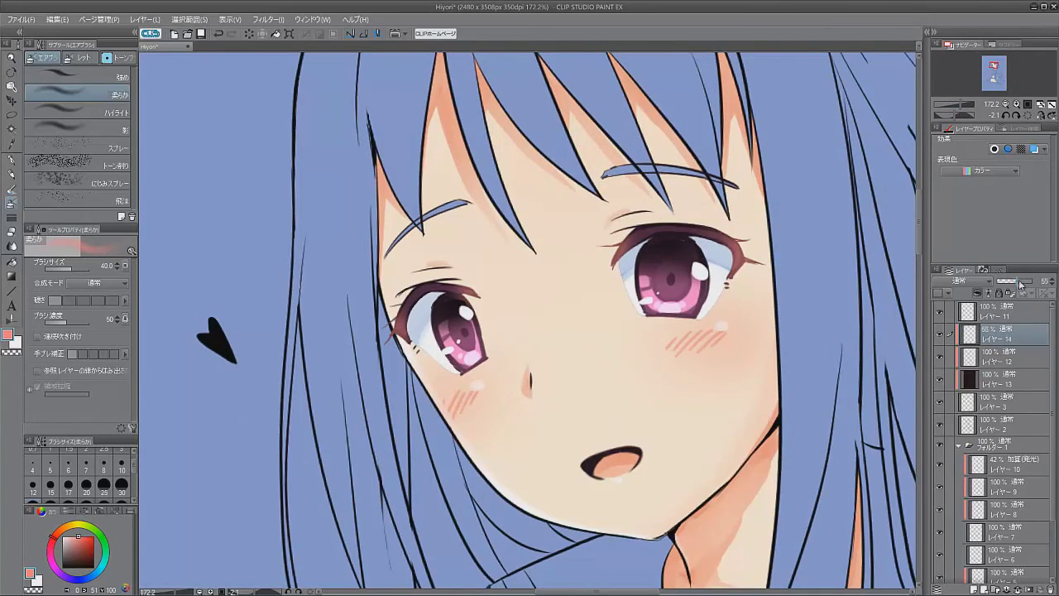
left_click_drag(960, 108, 958, 114)
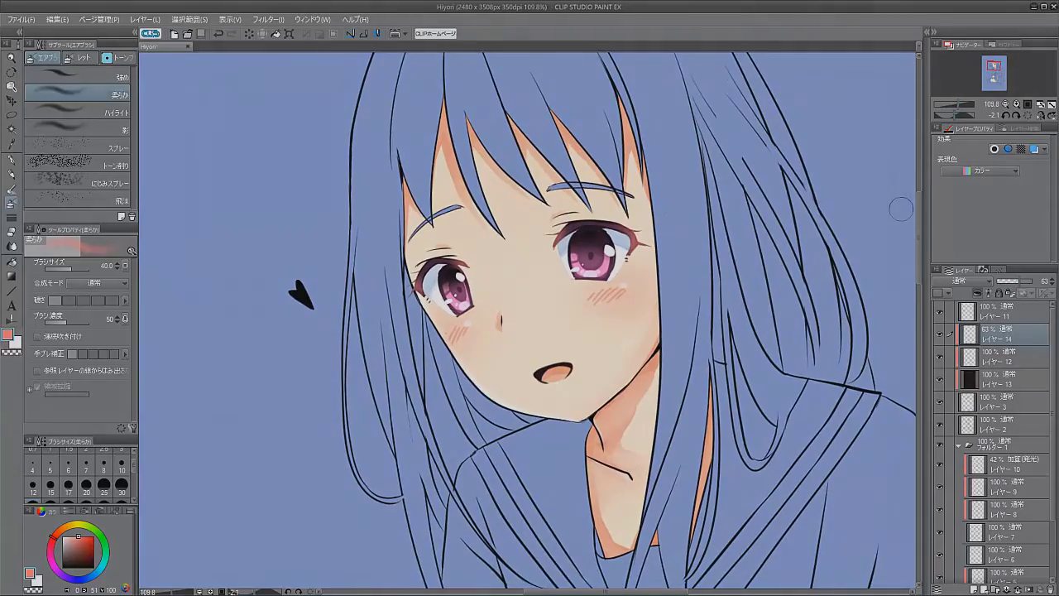